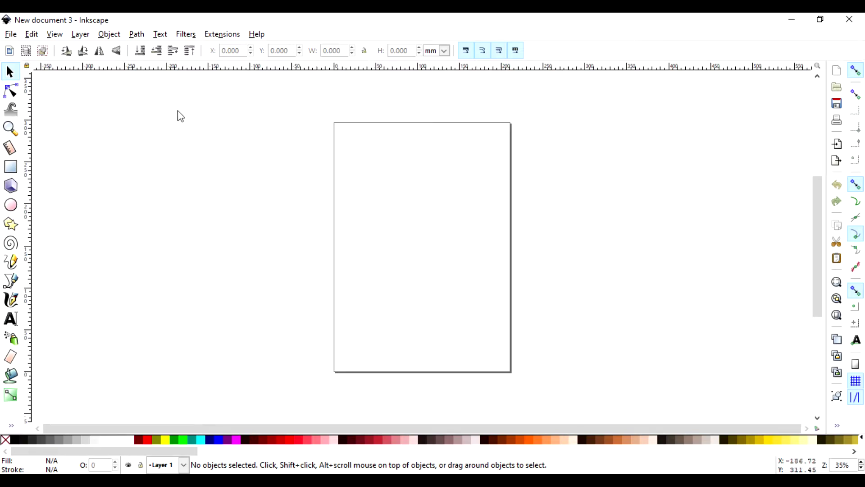
# Open the document properties and set the display units to px.
pyautogui.moveTo(819, 253)
pyautogui.mouseDown()
pyautogui.moveTo(815, 223)
pyautogui.moveTo(815, 256)
pyautogui.moveTo(815, 247)
pyautogui.mouseUp()
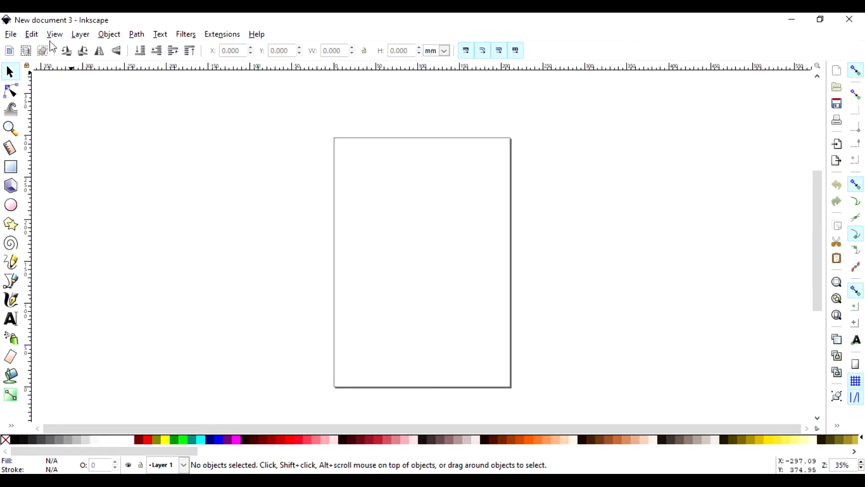
pyautogui.click(10, 34)
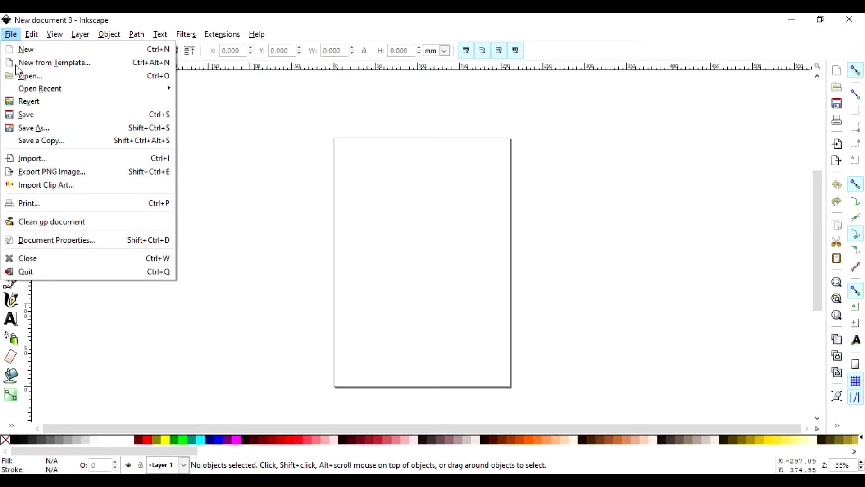
pyautogui.click(43, 243)
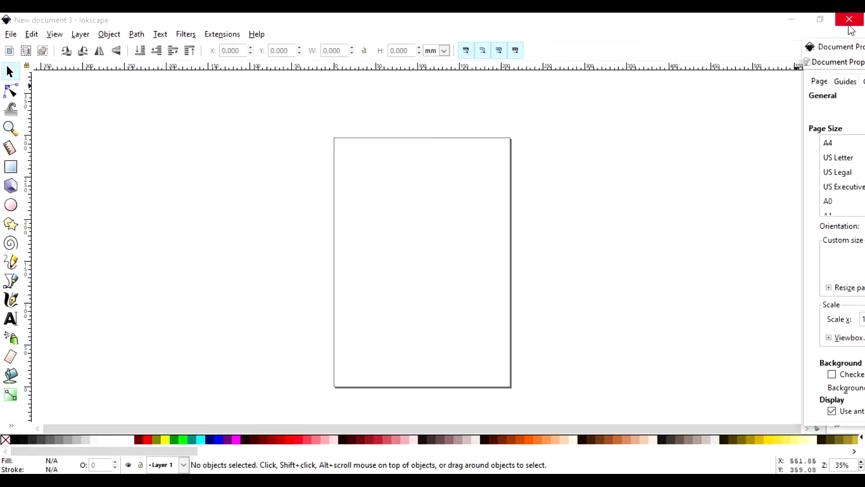
pyautogui.moveTo(833, 49); pyautogui.dragTo(599, 29)
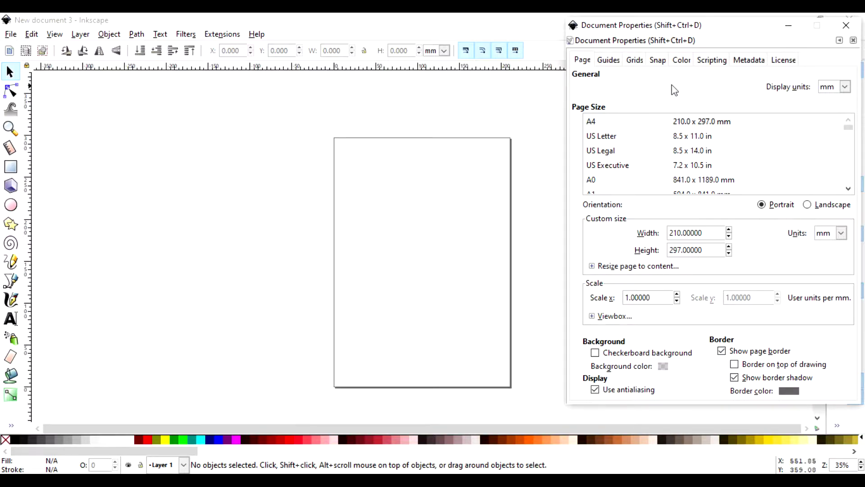
pyautogui.click(845, 88)
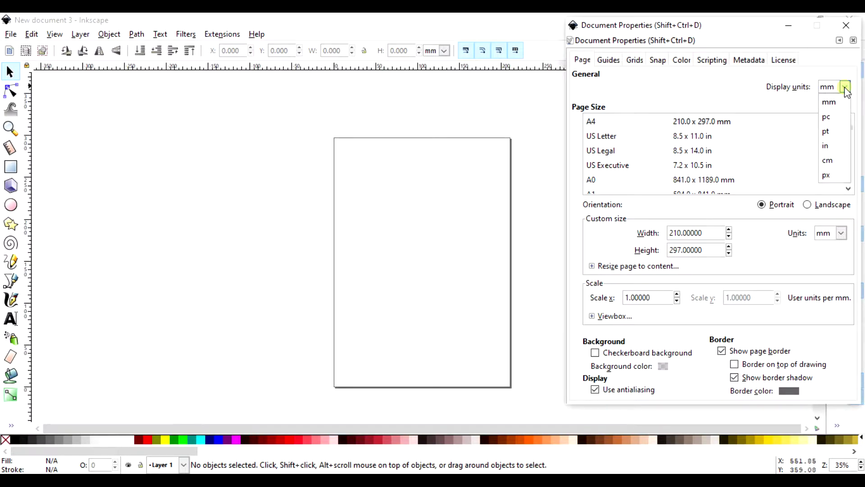
pyautogui.click(828, 176)
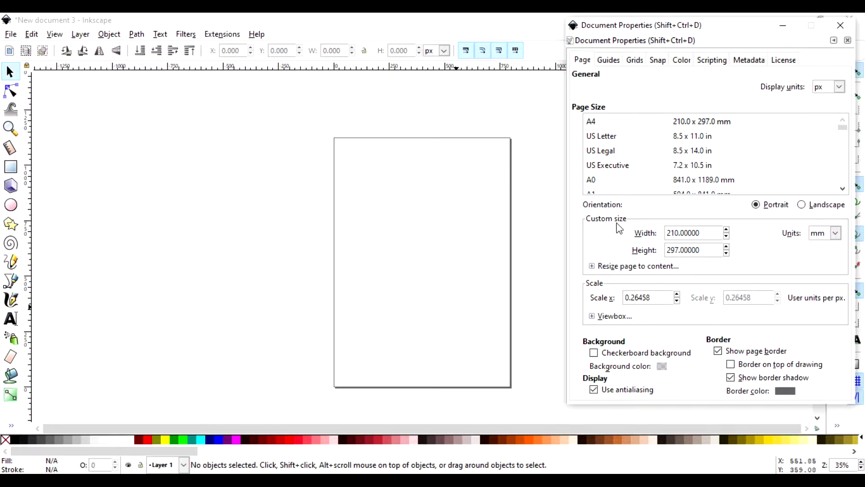
# Set the custom page size to 1920 × 1080 px and close the document properties.
pyautogui.click(836, 233)
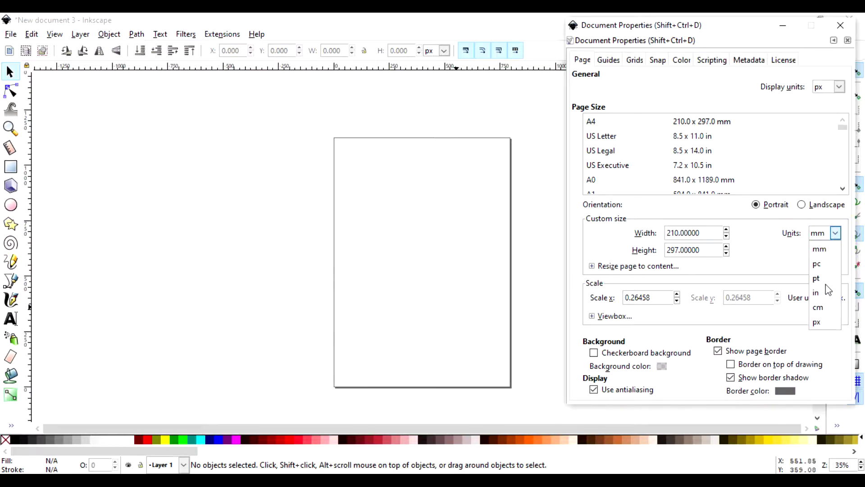
pyautogui.click(825, 322)
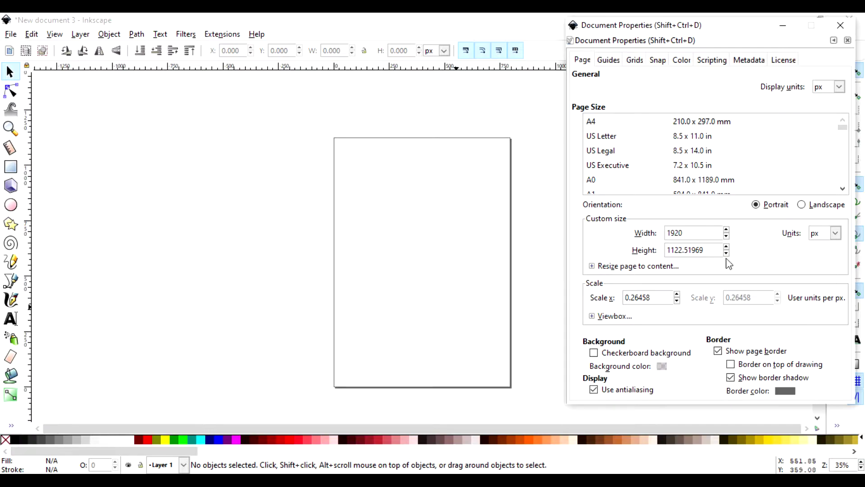
pyautogui.click(711, 247)
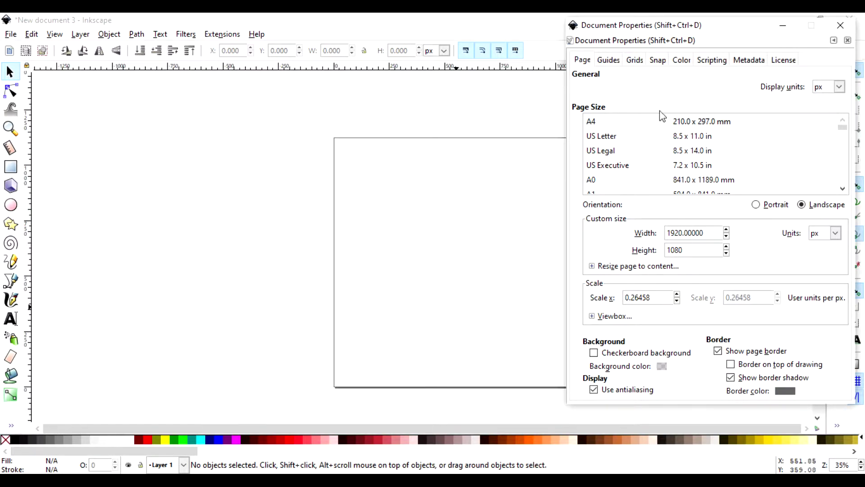
pyautogui.moveTo(713, 22); pyautogui.dragTo(684, 61)
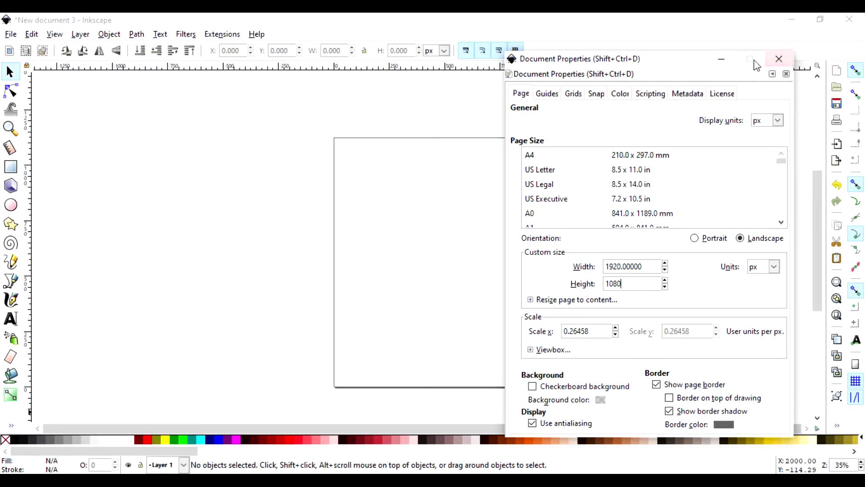
pyautogui.click(779, 59)
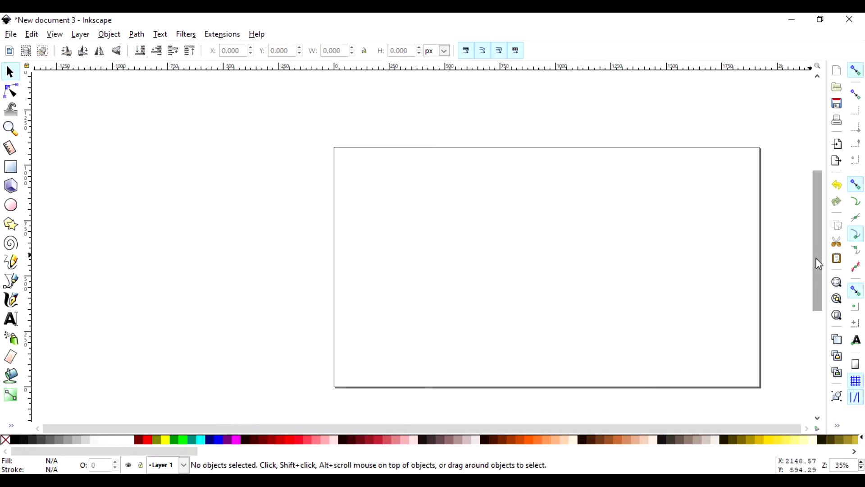
# Draw a rectangle about 1934 × 1089 px covering the whole page.
pyautogui.moveTo(817, 258)
pyautogui.mouseDown()
pyautogui.moveTo(818, 288)
pyautogui.moveTo(818, 269)
pyautogui.mouseUp()
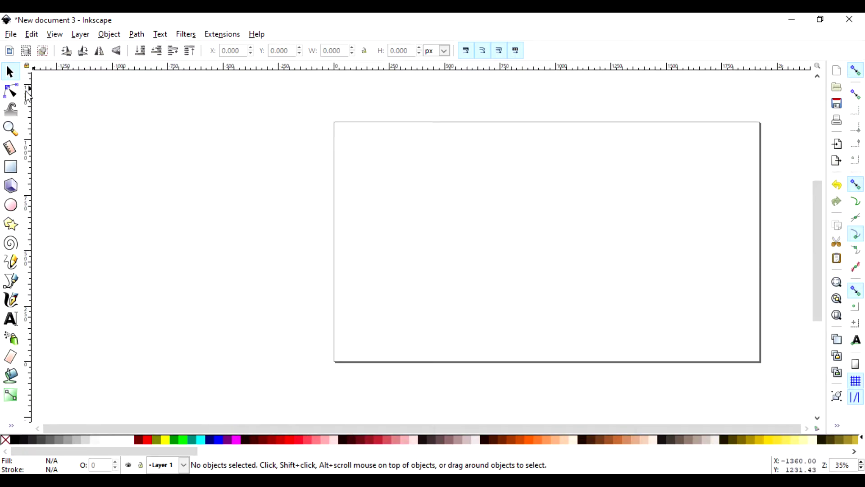
pyautogui.click(14, 168)
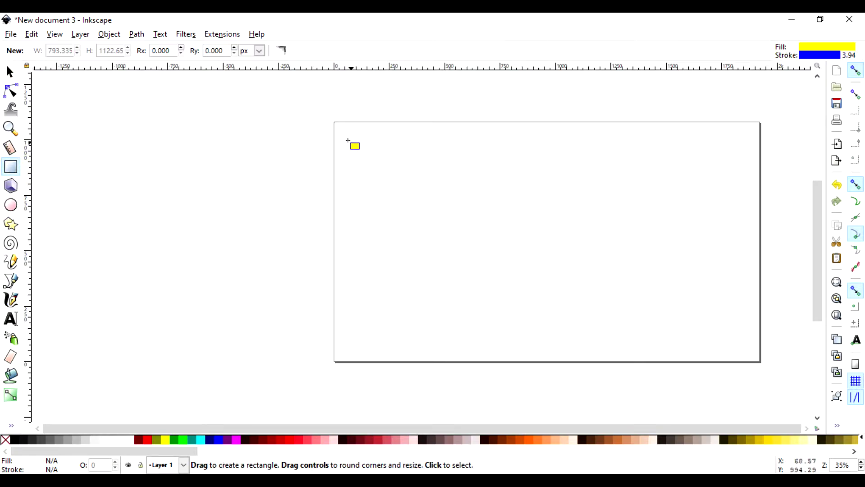
pyautogui.moveTo(334, 123); pyautogui.dragTo(763, 364)
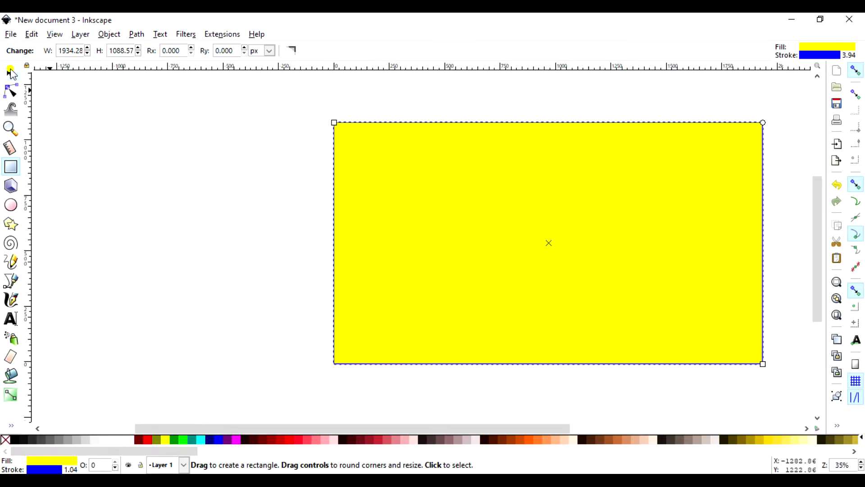
# Set the page-covering rectangle's width to 1920 px.
pyautogui.click(10, 71)
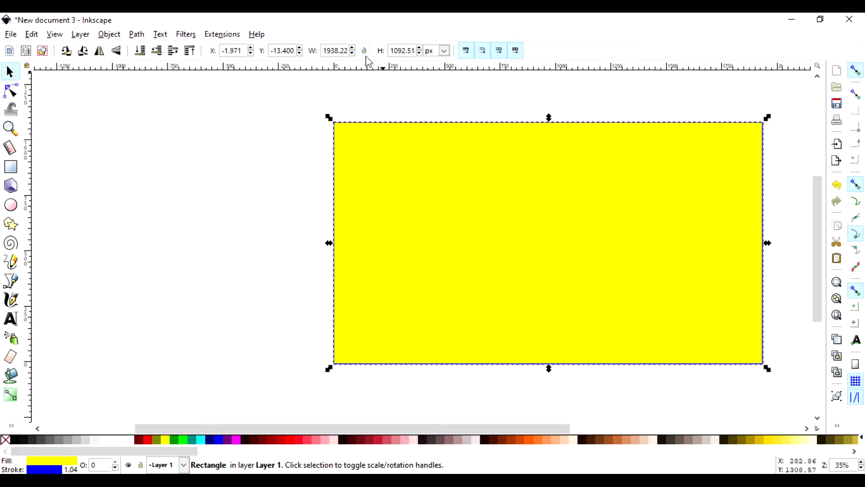
pyautogui.click(343, 49)
pyautogui.press('BackSpace')
pyautogui.press('BackSpace')
pyautogui.press('BackSpace')
pyautogui.press('BackSpace')
pyautogui.write('20')
# Set the page-covering rectangle's height to 1080 px.
pyautogui.click(406, 51)
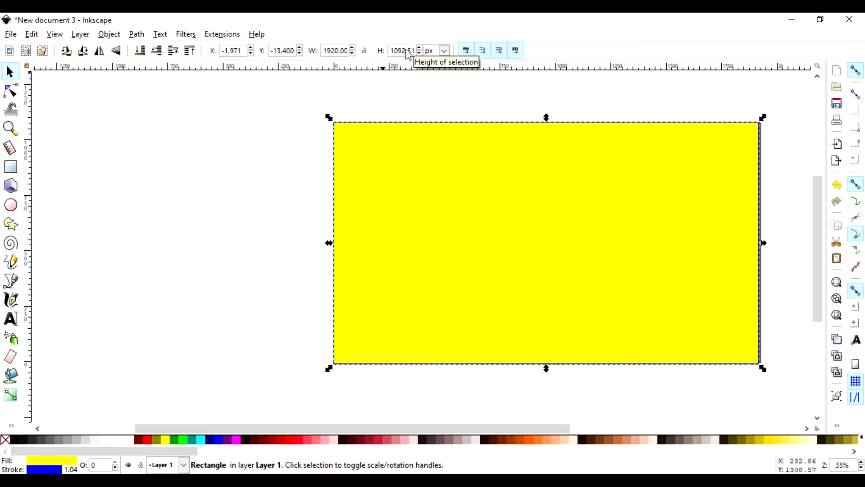
pyautogui.press('Right')
pyautogui.press('Right')
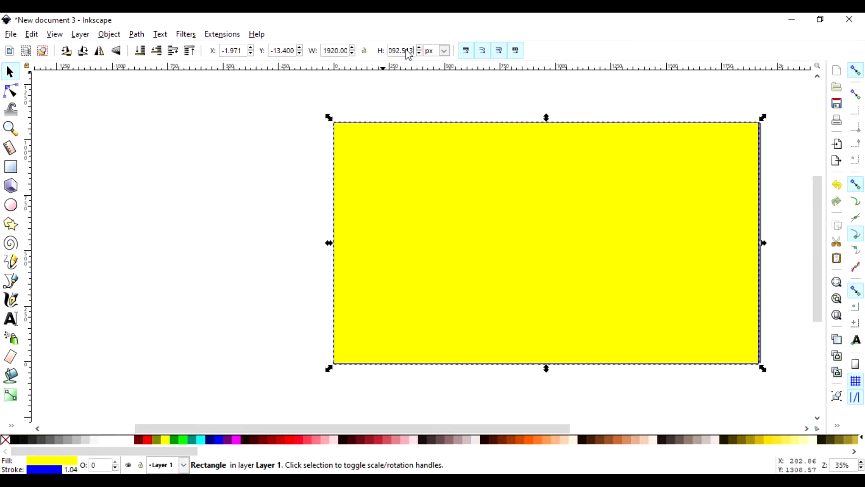
pyautogui.press('BackSpace')
pyautogui.press('BackSpace')
pyautogui.press('BackSpace')
pyautogui.press('BackSpace')
pyautogui.write('8')
pyautogui.press('Return')
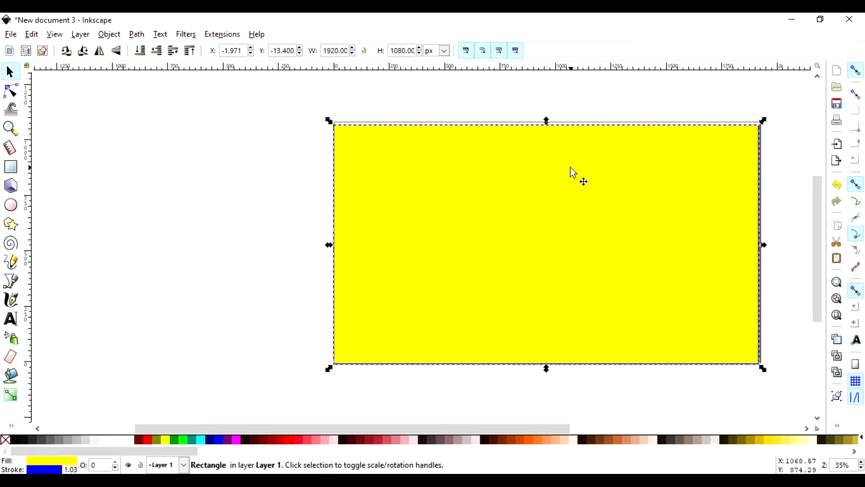
# Move the rectangle so that it lines up with the page borders, and deselect it.
pyautogui.moveTo(575, 167); pyautogui.dragTo(575, 165)
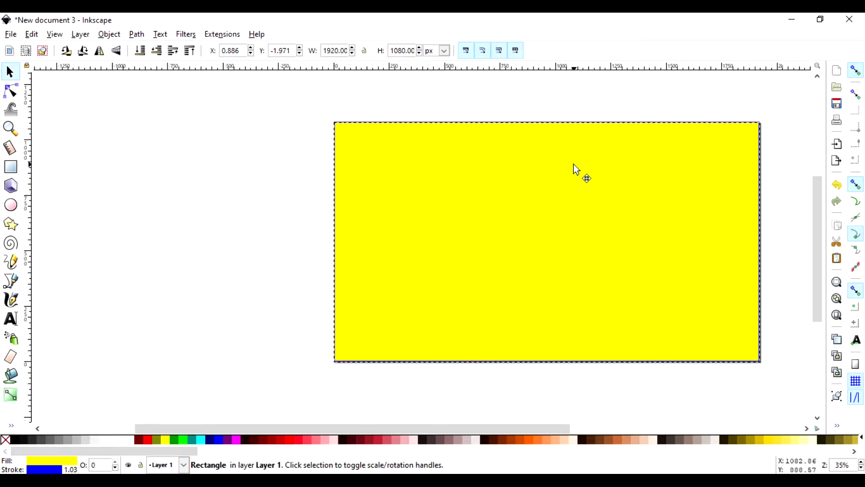
pyautogui.moveTo(574, 164); pyautogui.dragTo(573, 165)
pyautogui.click(163, 180)
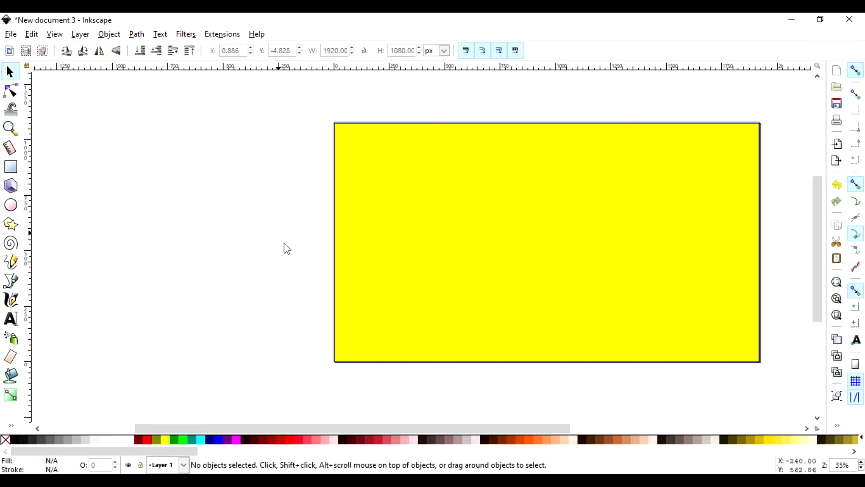
# Fill the page-covering rectangle with white and give it a navy stroke.
pyautogui.scroll(-8, 486, 373)
pyautogui.scroll(7, 486, 373)
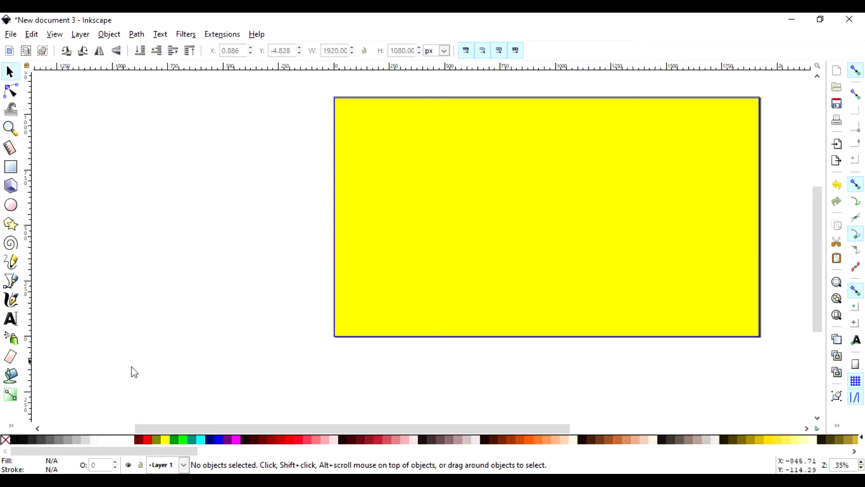
pyautogui.click(509, 242)
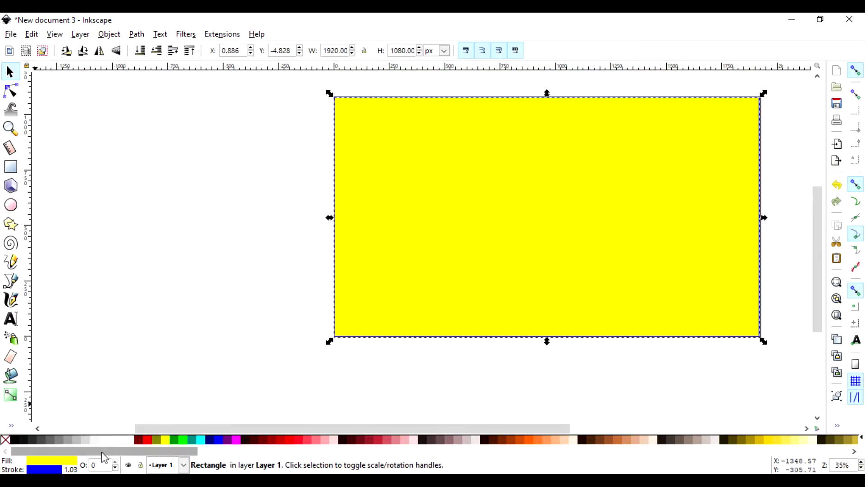
pyautogui.click(124, 440)
pyautogui.click(129, 439)
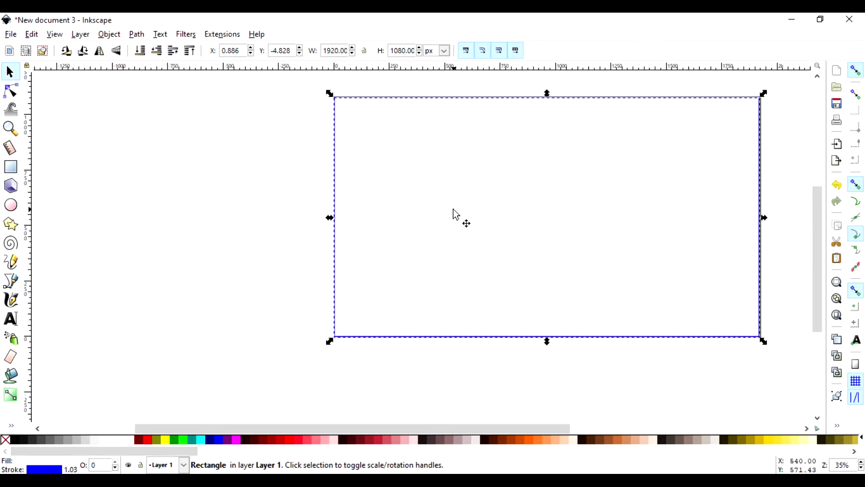
pyautogui.keyDown('shift'); pyautogui.click(209, 441); pyautogui.keyUp('shift')
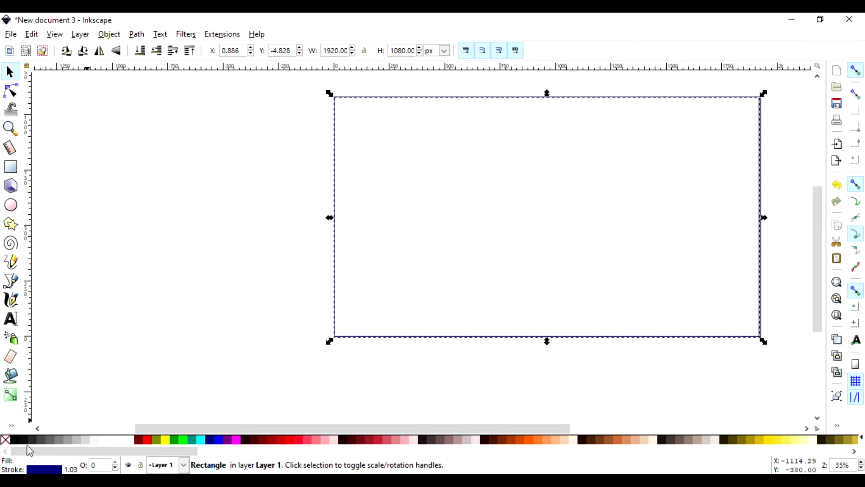
# Increase the large rectangle's stroke width to 27.801 px to form a thick frame, and deselect it.
pyautogui.click(77, 469)
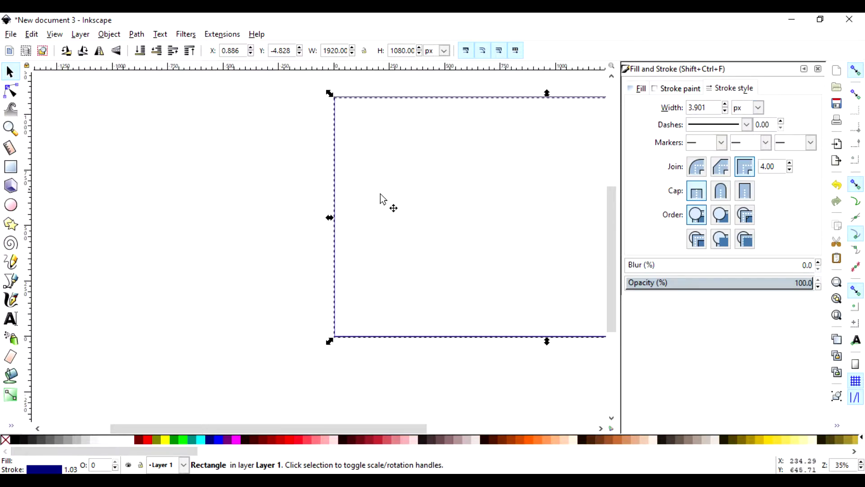
pyautogui.moveTo(208, 428); pyautogui.dragTo(293, 432)
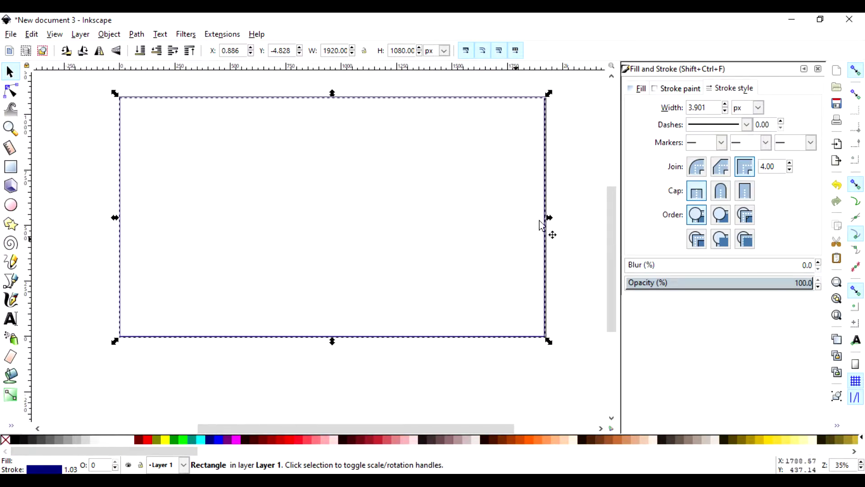
pyautogui.scroll(9, 729, 108)
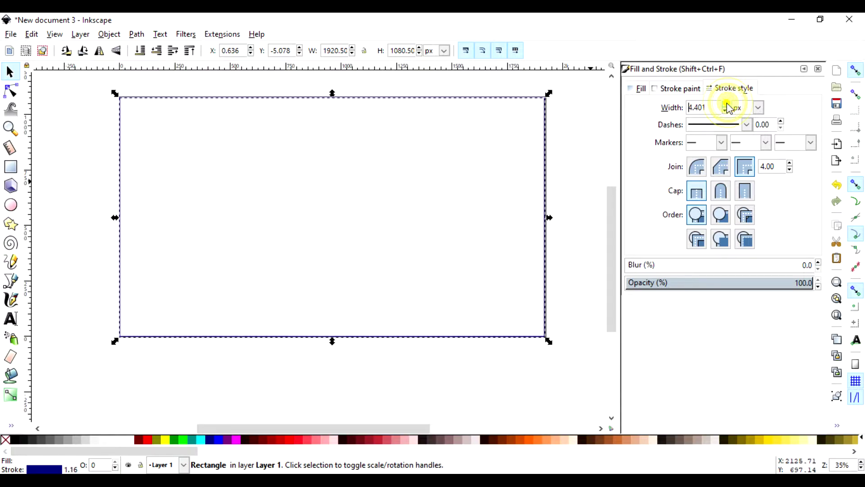
pyautogui.scroll(20, 728, 108)
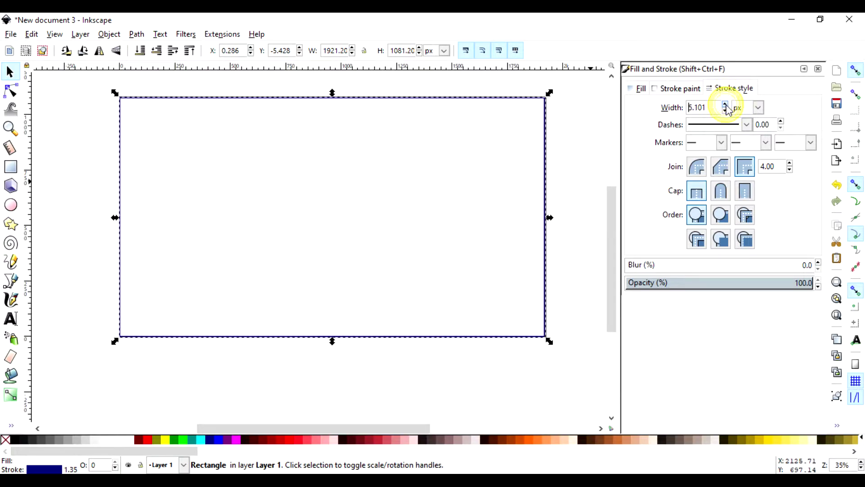
pyautogui.scroll(2, 728, 109)
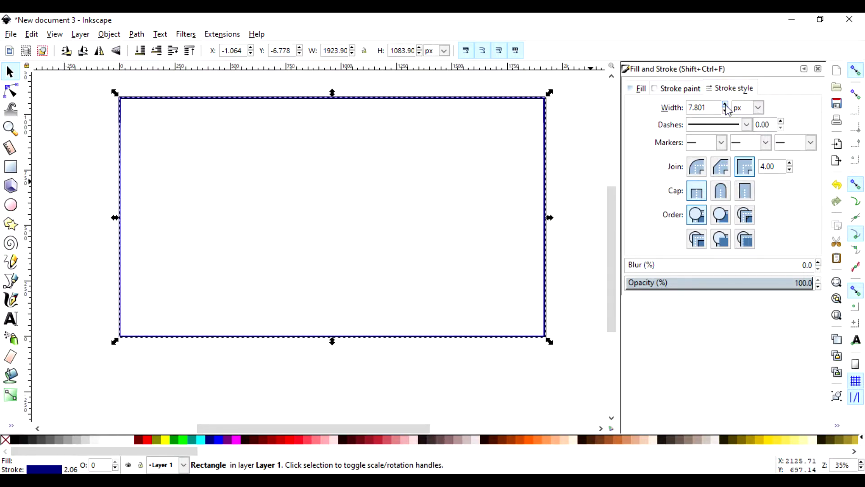
pyautogui.click(725, 105)
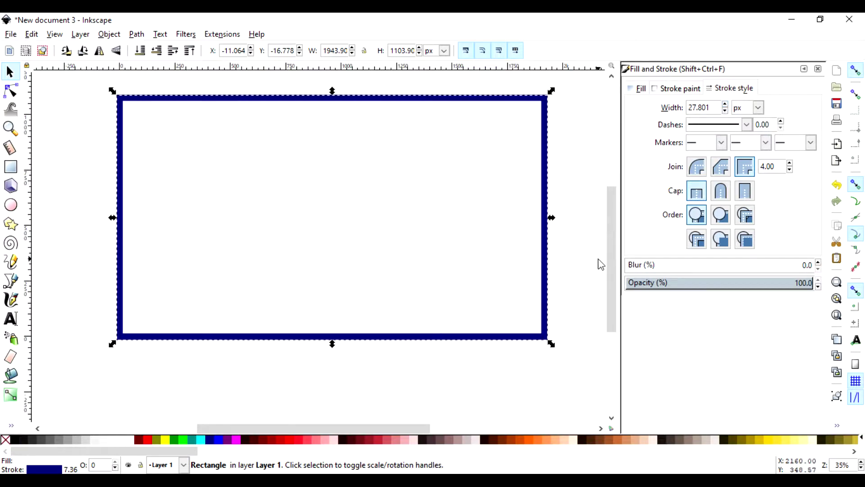
pyautogui.click(592, 244)
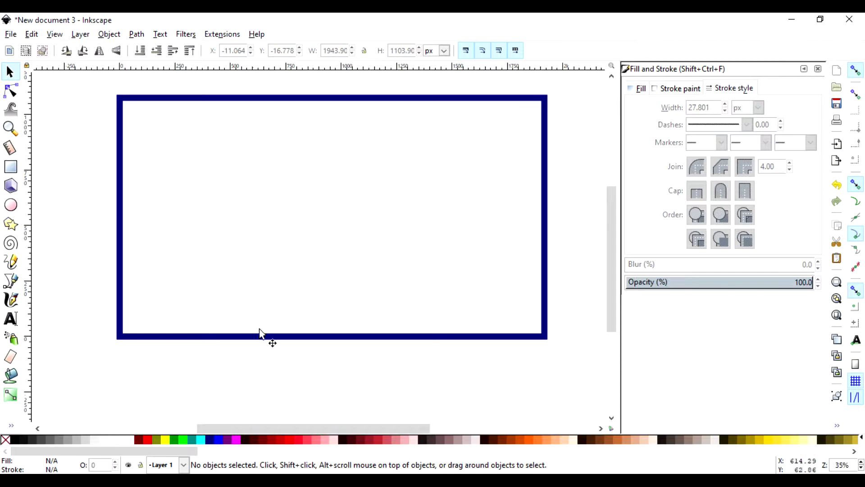
# Draw a horizontal rectangle about 929 × 226 px across the frame's left edge, in the lower half of the page.
pyautogui.scroll(-5, 268, 346)
pyautogui.scroll(4, 270, 349)
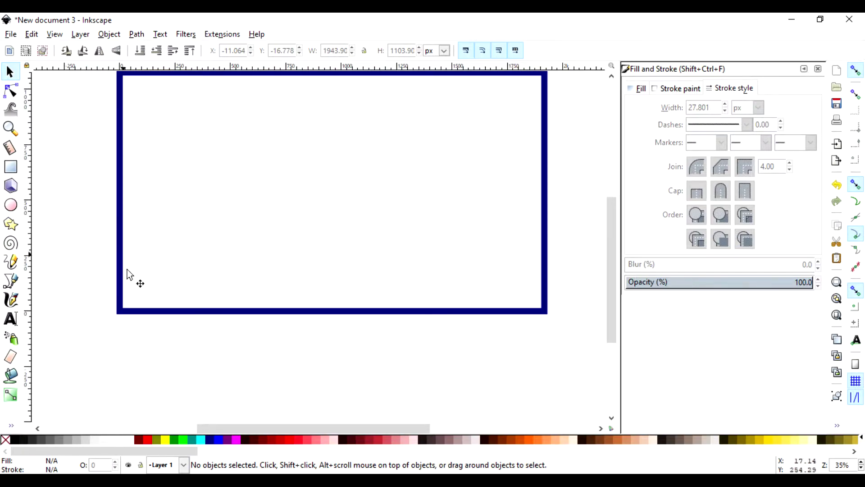
pyautogui.click(10, 168)
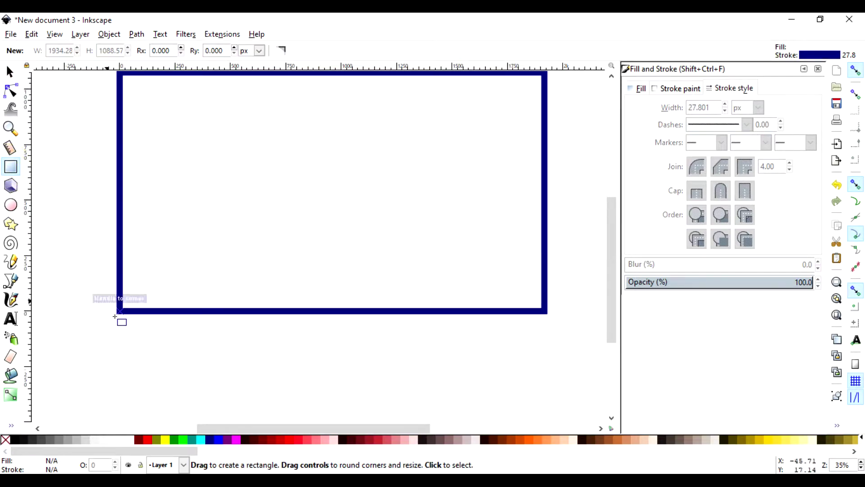
pyautogui.moveTo(87, 208); pyautogui.dragTo(293, 260)
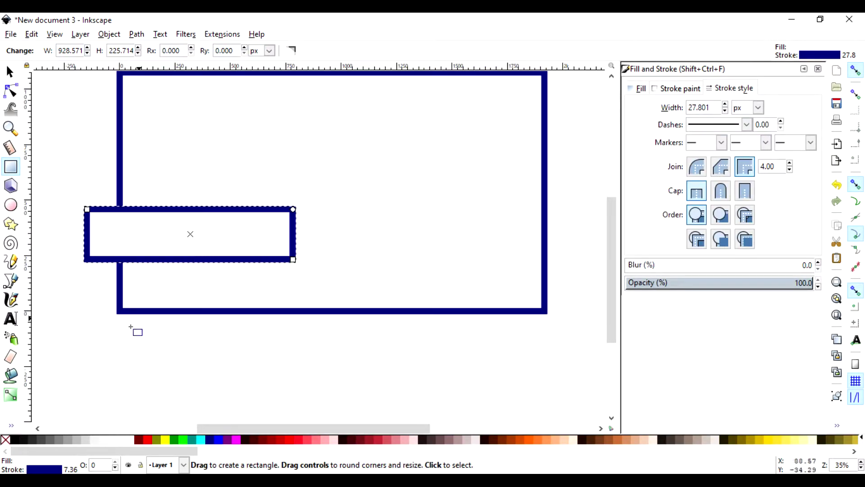
pyautogui.click(10, 72)
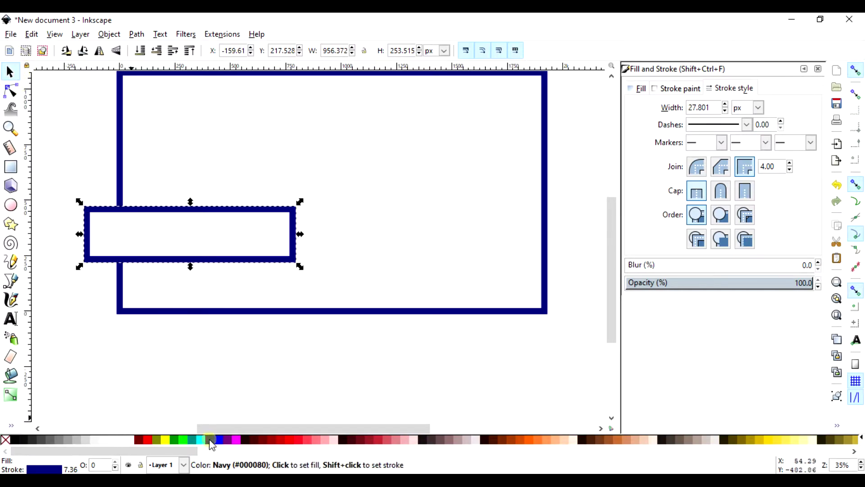
# Fill the horizontal rectangle across the frame's left edge with navy (#000080).
pyautogui.click(210, 440)
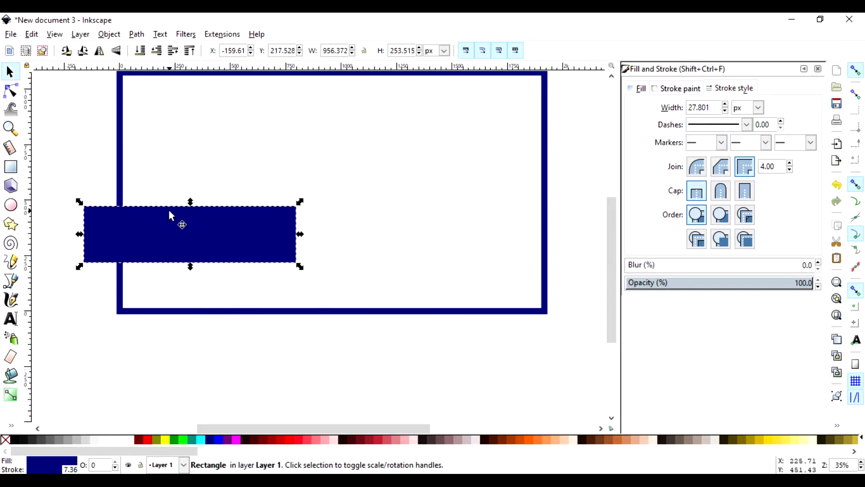
pyautogui.click(262, 234)
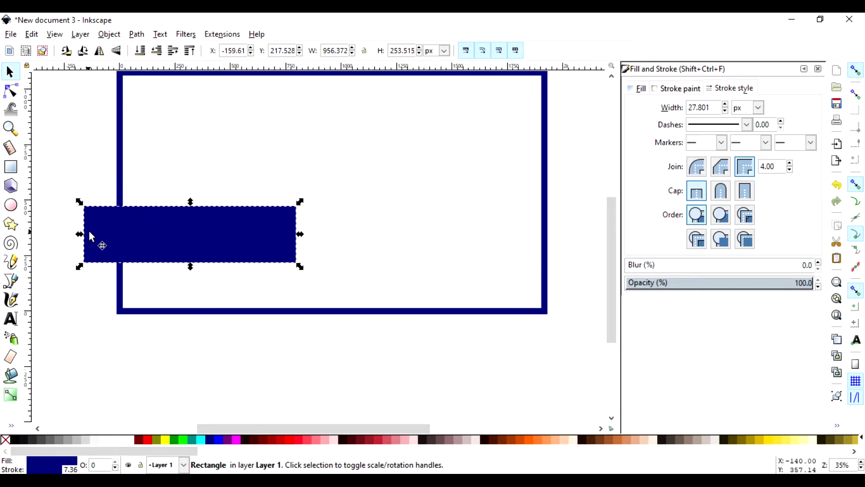
pyautogui.click(162, 234)
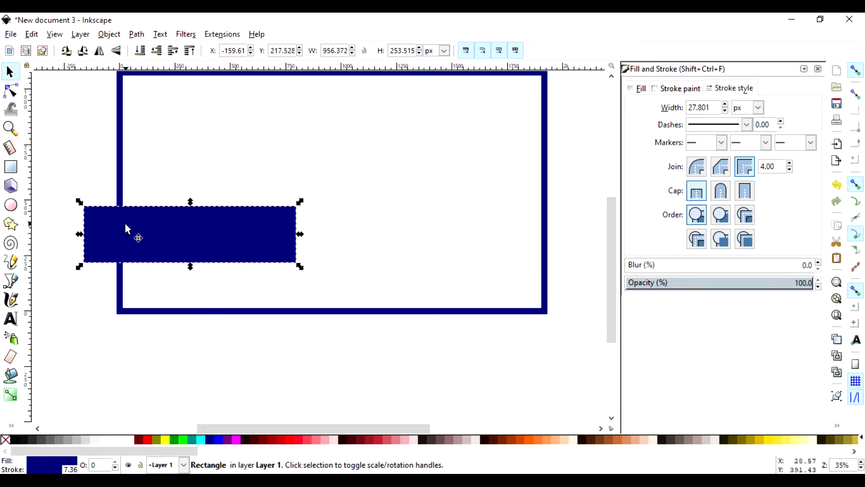
# Add the text "ElvisCreatives" in the empty area below the page.
pyautogui.click(10, 319)
pyautogui.click(148, 364)
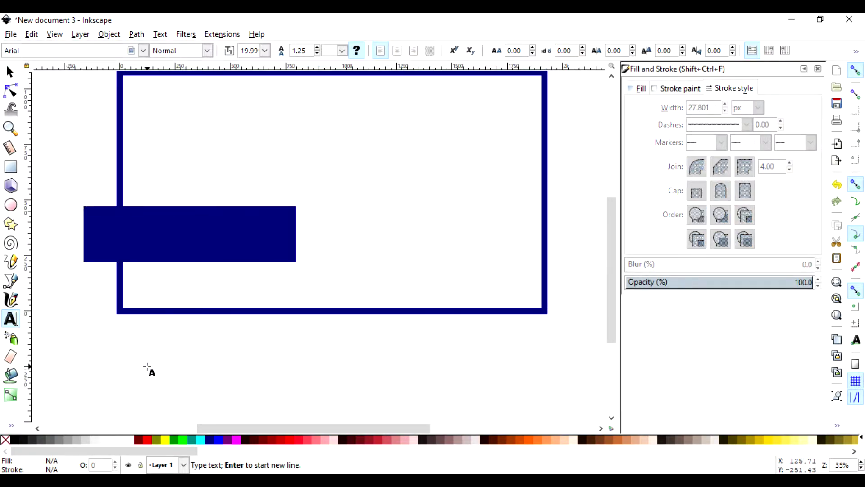
pyautogui.write('a')
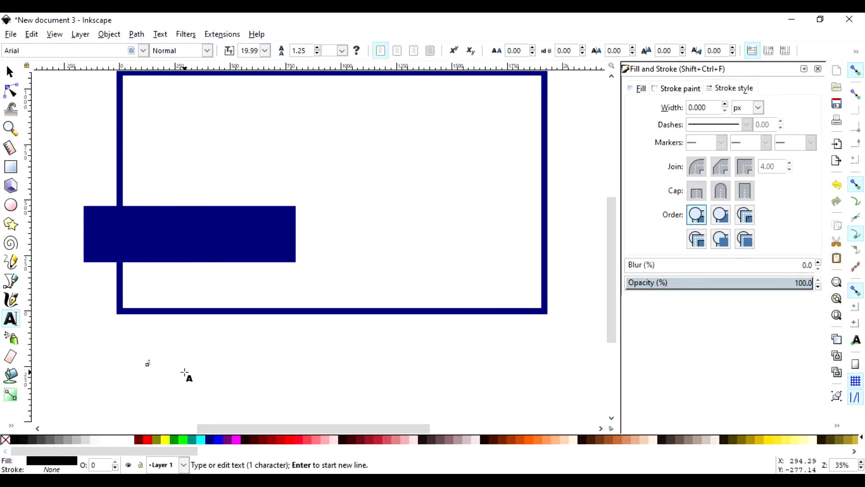
pyautogui.write('M')
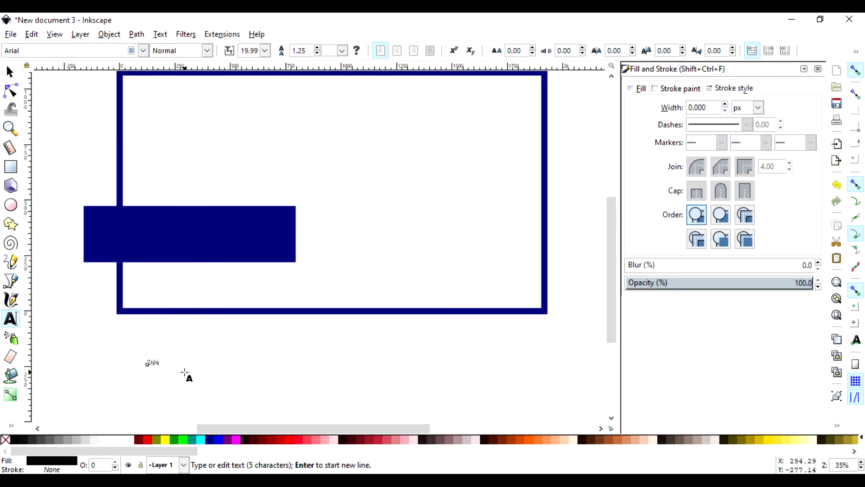
pyautogui.write('visCreatives')
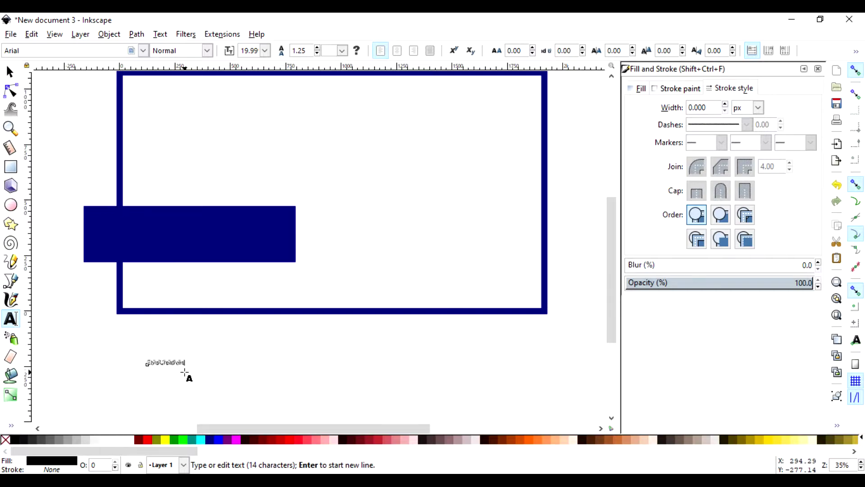
pyautogui.click(10, 72)
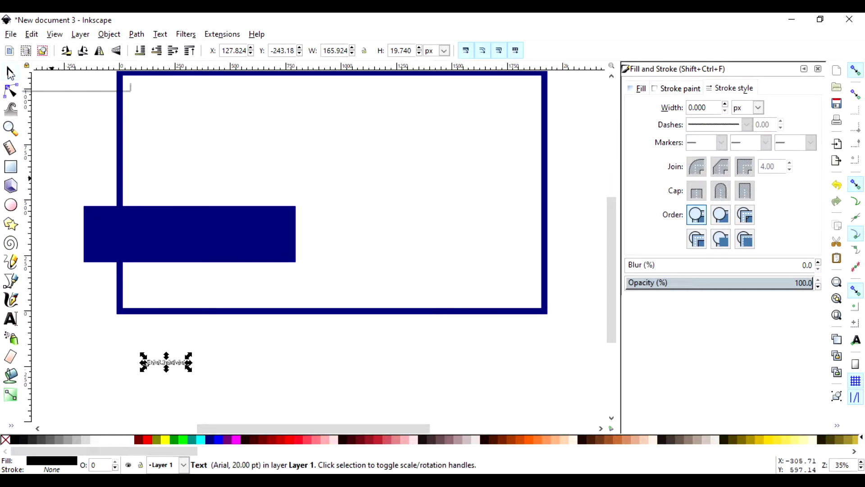
# Set the ElvisCreatives text to the sans-serif font at size 28.
pyautogui.click(160, 35)
pyautogui.click(185, 50)
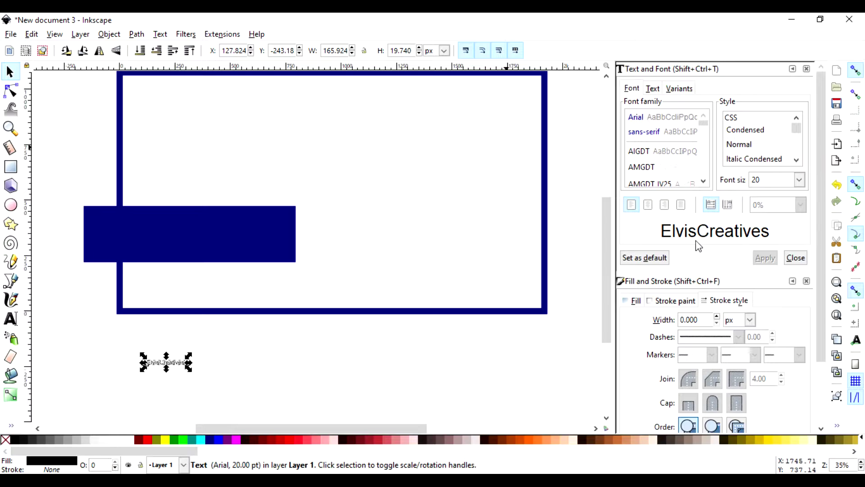
pyautogui.click(799, 183)
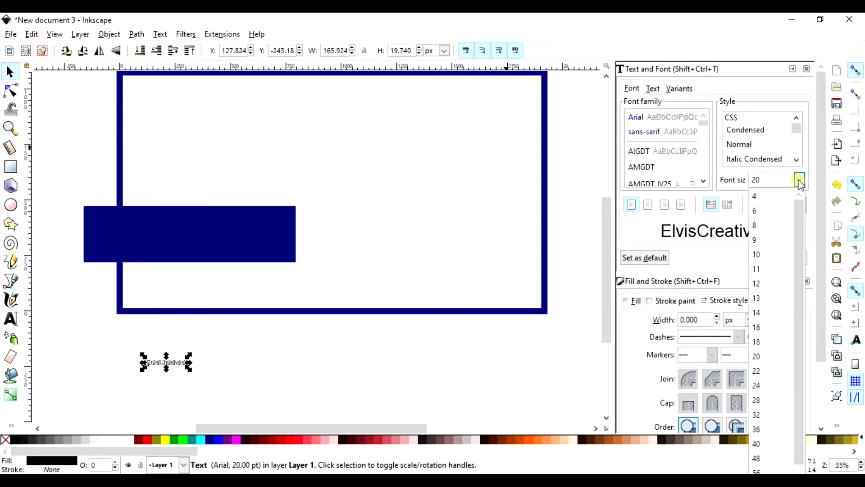
pyautogui.click(762, 401)
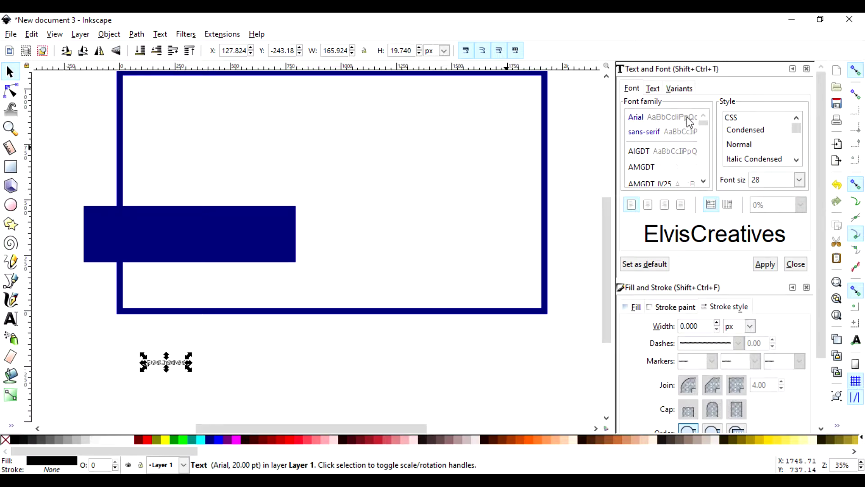
pyautogui.click(652, 134)
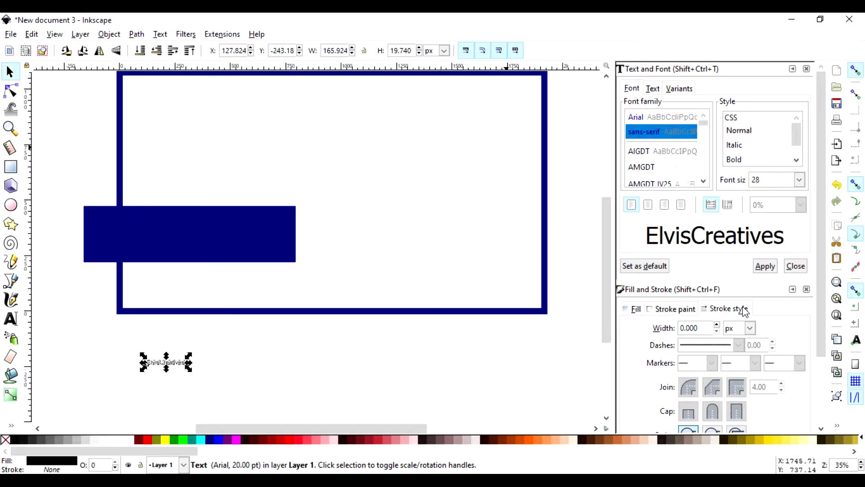
pyautogui.click(765, 266)
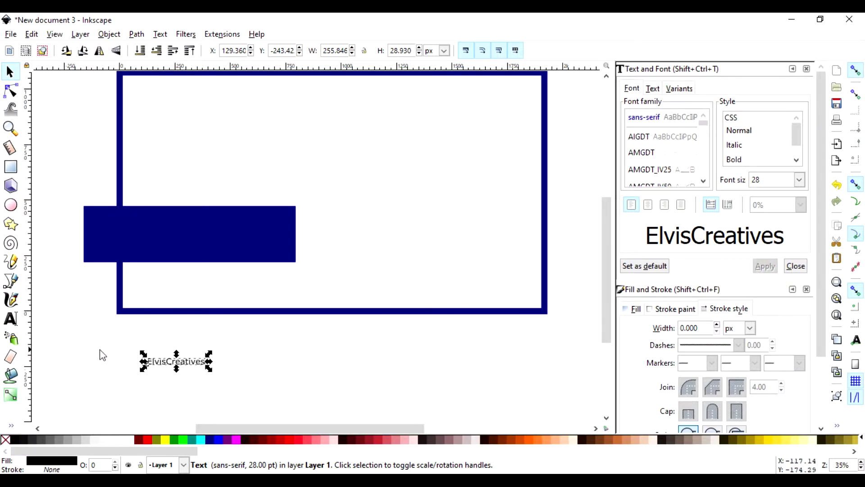
# Move the text inside the frame and enlarge it with locked proportions to about 670 × 76 px.
pyautogui.moveTo(193, 365); pyautogui.dragTo(354, 176)
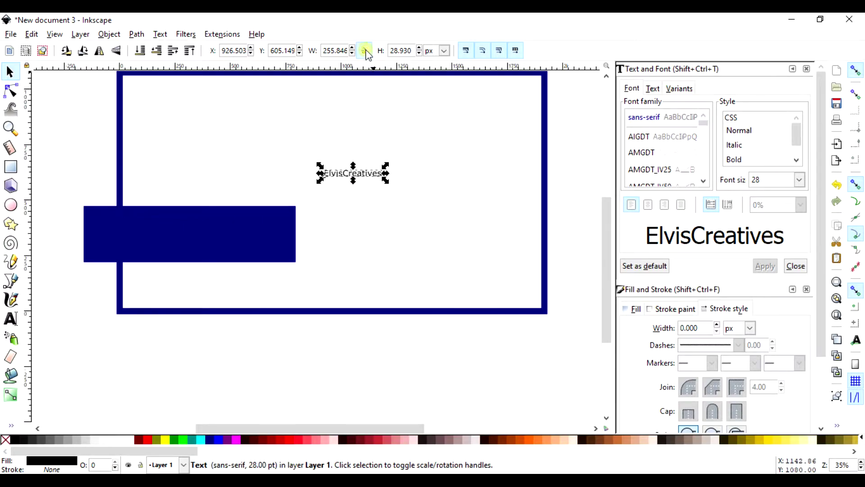
pyautogui.click(364, 50)
pyautogui.moveTo(385, 166); pyautogui.dragTo(482, 127)
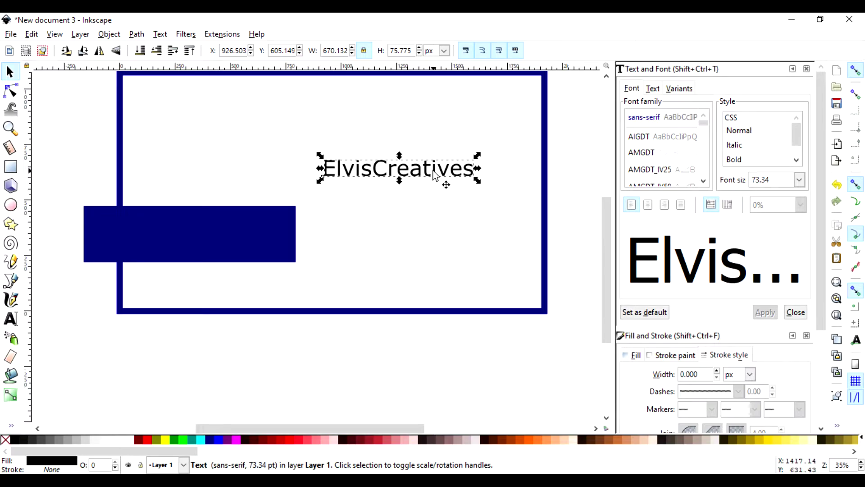
# Place the ElvisCreatives text over the navy rectangle and fill it with white.
pyautogui.moveTo(434, 175); pyautogui.dragTo(228, 240)
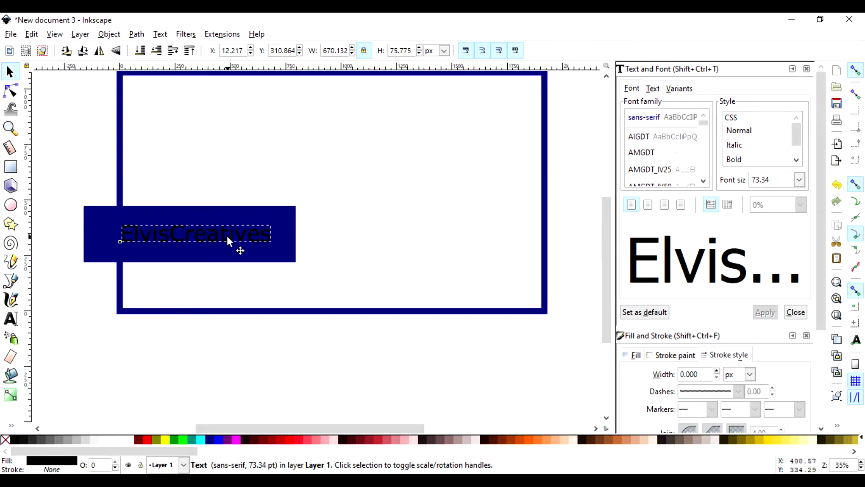
pyautogui.click(120, 440)
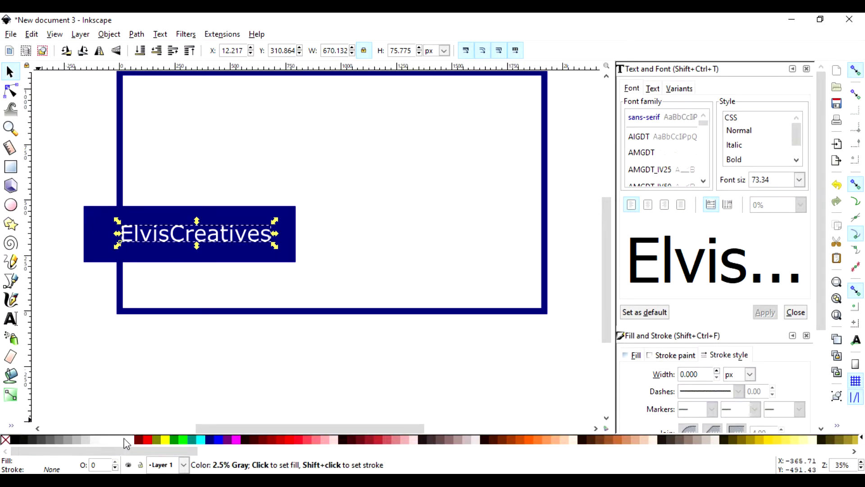
pyautogui.click(125, 439)
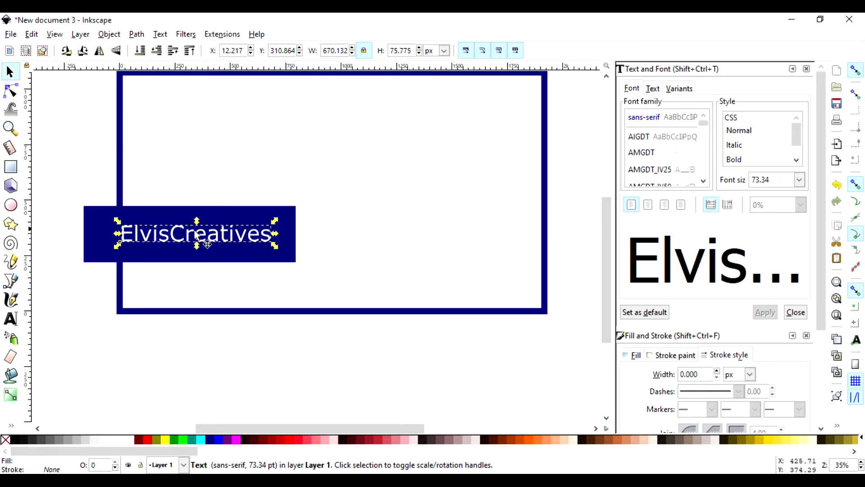
# Shift the navy rectangle and its text to the right so that both sit inside the frame.
pyautogui.moveTo(236, 216)
pyautogui.mouseDown()
pyautogui.moveTo(294, 240)
pyautogui.moveTo(220, 247)
pyautogui.moveTo(209, 226)
pyautogui.moveTo(296, 213)
pyautogui.moveTo(266, 221)
pyautogui.mouseUp()
pyautogui.click(370, 232)
pyautogui.click(199, 228)
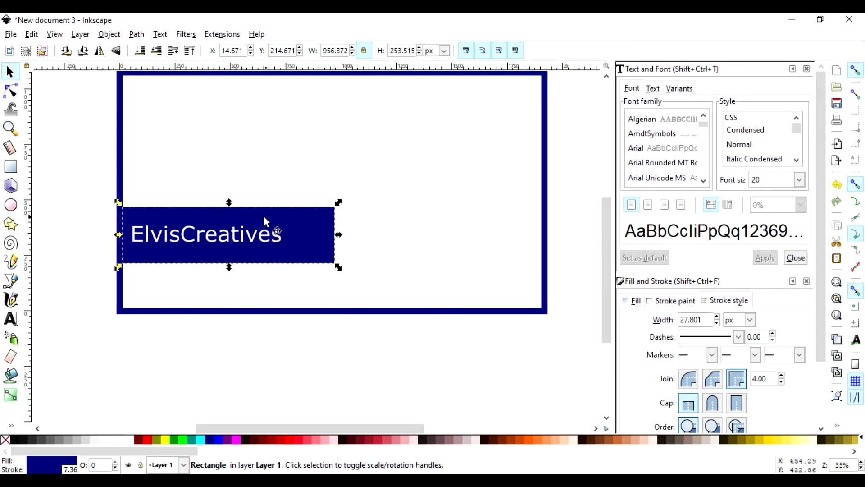
pyautogui.moveTo(210, 230); pyautogui.dragTo(256, 220)
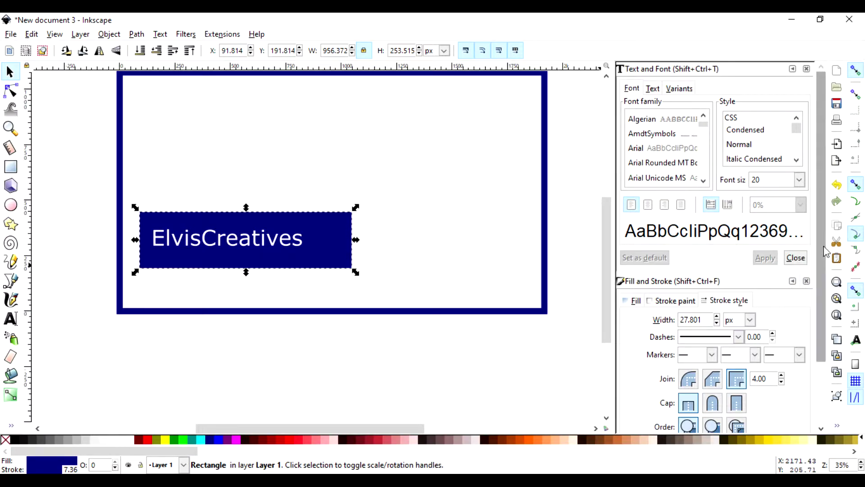
# Close the Fill and Stroke and Text and Font dialogs, and open Align and Distribute.
pyautogui.click(807, 281)
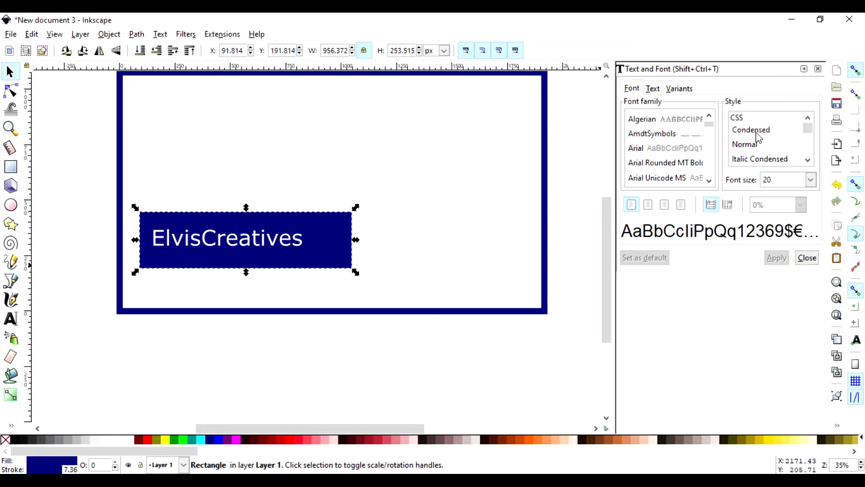
pyautogui.click(817, 68)
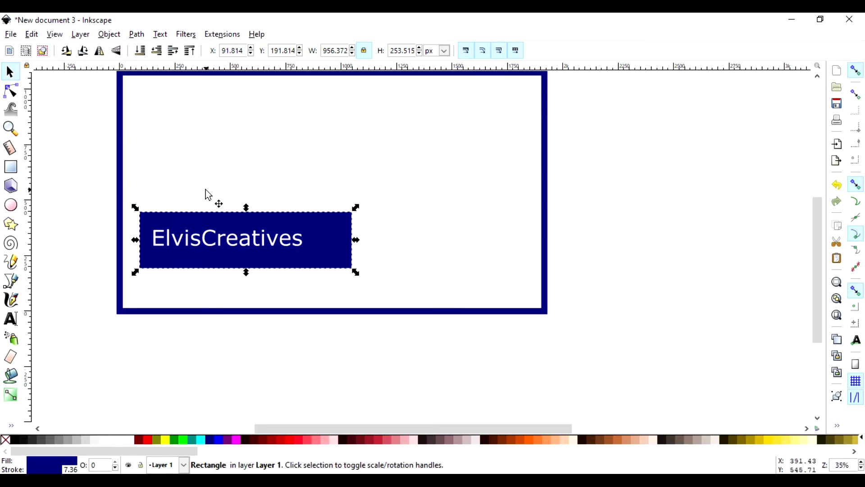
pyautogui.click(53, 35)
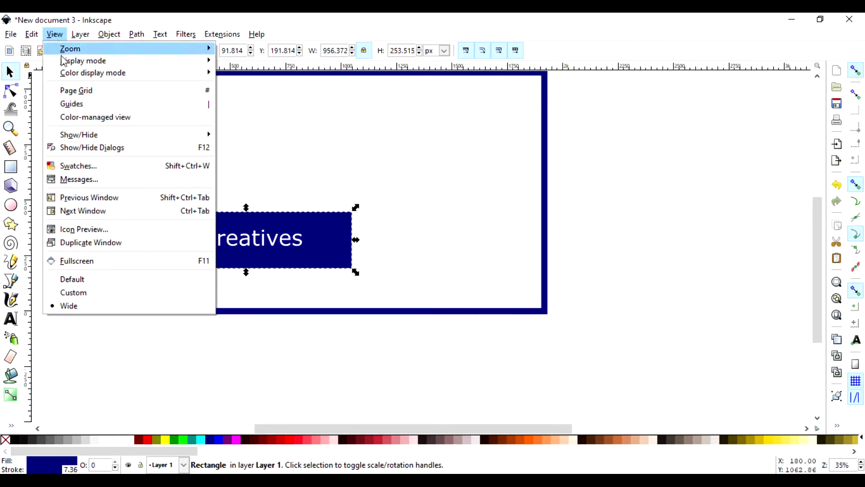
pyautogui.click(293, 171)
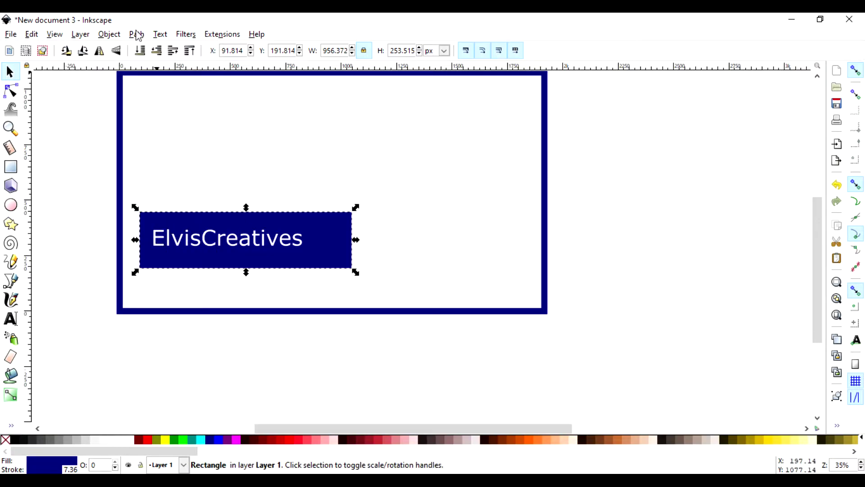
pyautogui.click(110, 35)
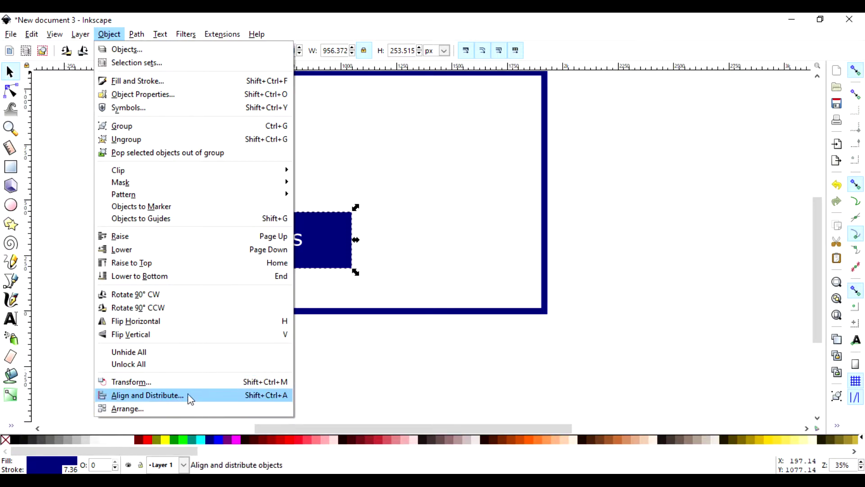
pyautogui.click(267, 401)
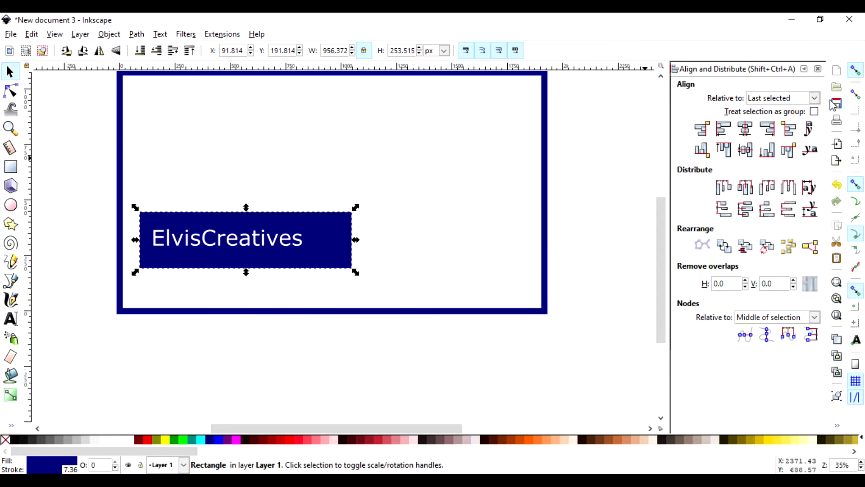
# Center the navy rectangle and text on the vertical axis, then on the horizontal axis relative to the first selected object.
pyautogui.click(259, 241)
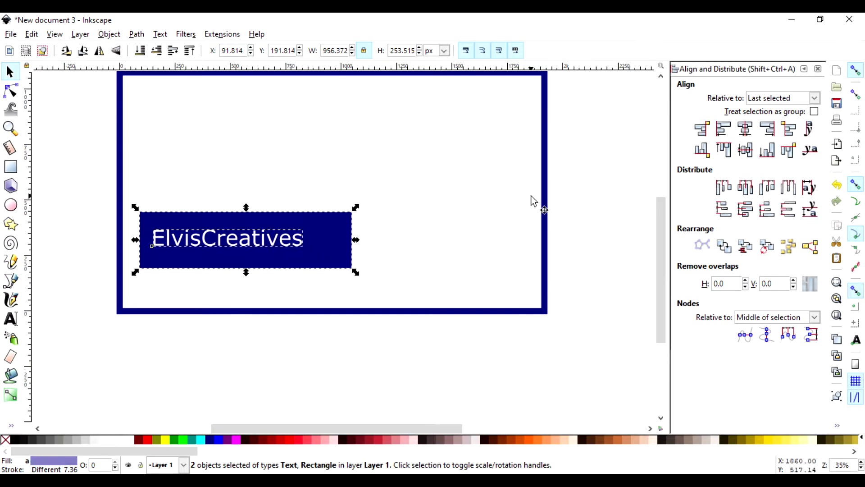
pyautogui.click(748, 133)
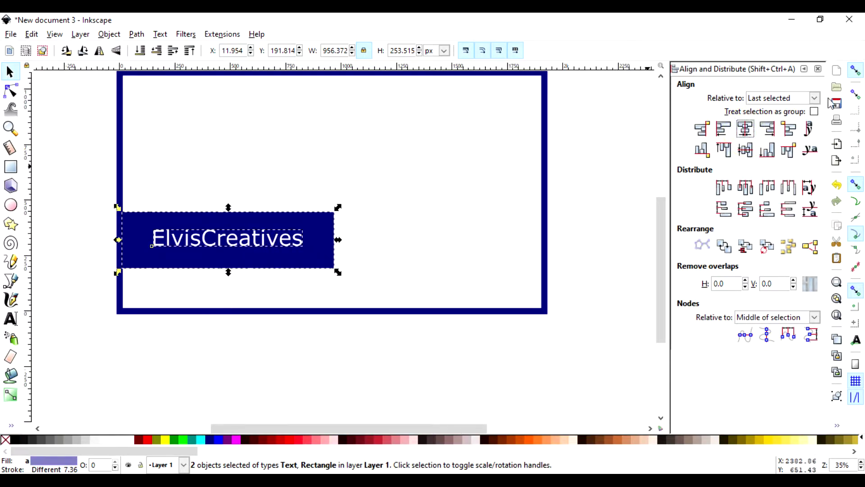
pyautogui.click(811, 98)
pyautogui.click(789, 129)
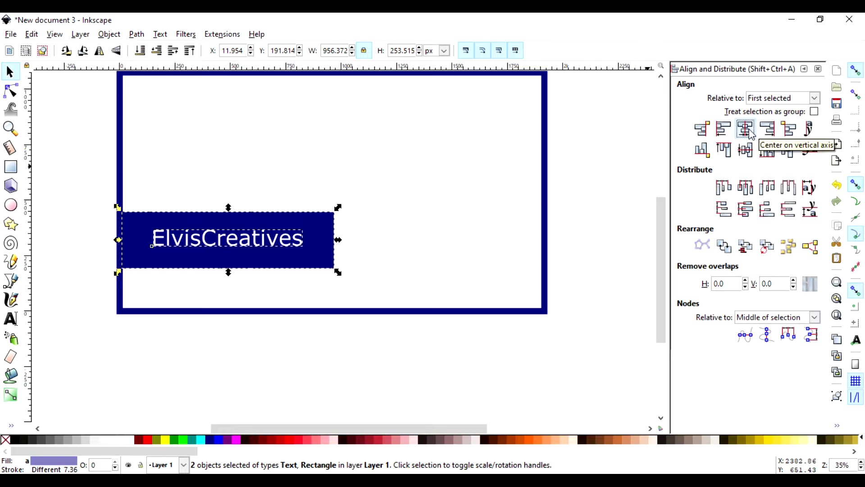
pyautogui.click(745, 150)
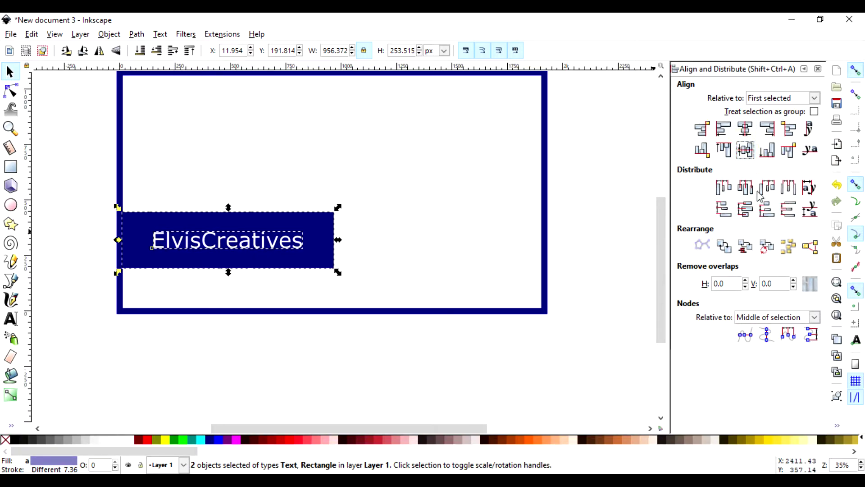
pyautogui.click(612, 230)
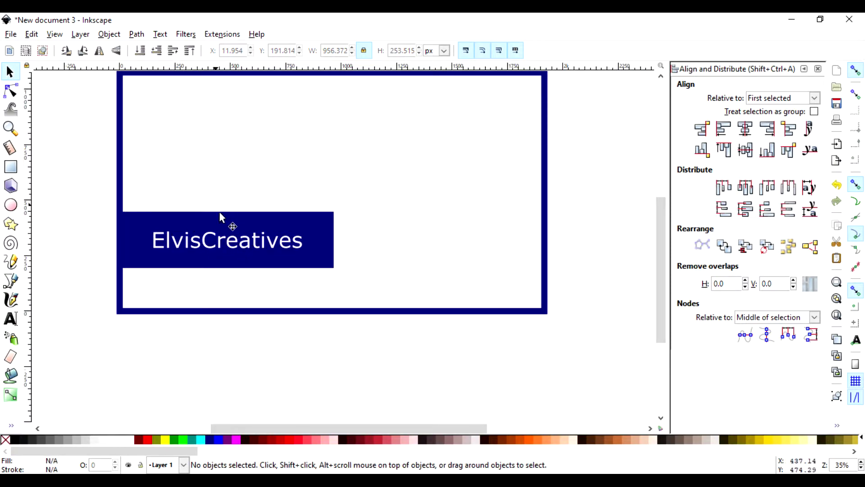
# Group the ElvisCreatives text with the navy rectangle behind it.
pyautogui.click(236, 246)
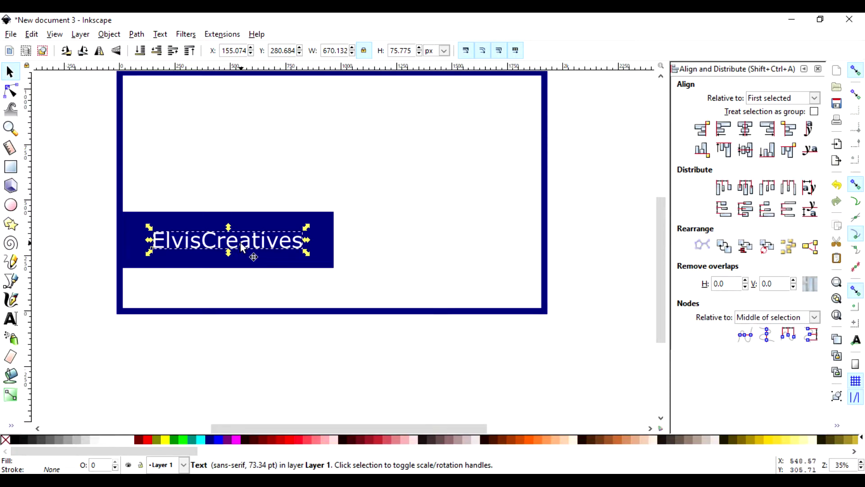
pyautogui.press('shift')
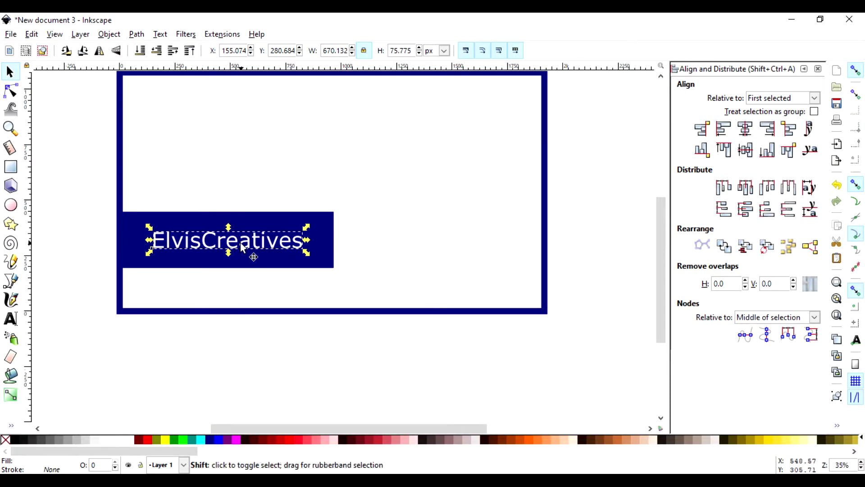
pyautogui.keyDown('shift'); pyautogui.click(263, 221); pyautogui.keyUp('shift')
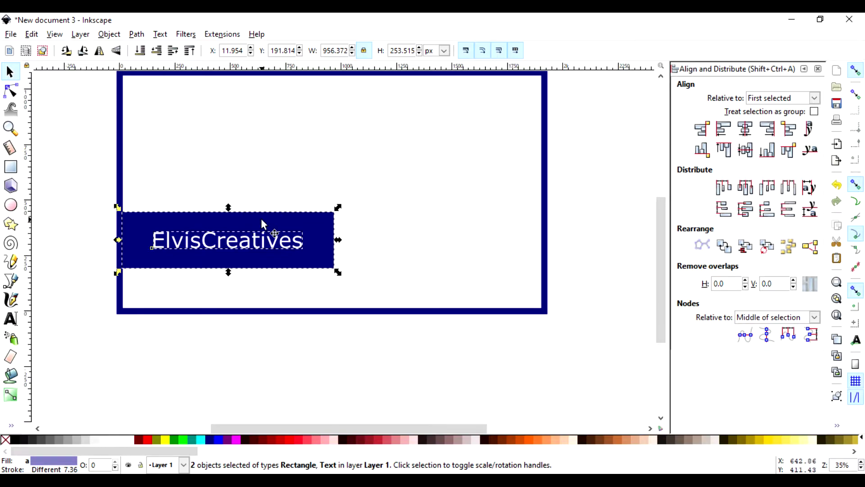
pyautogui.hotkey('ctrl', 'g')
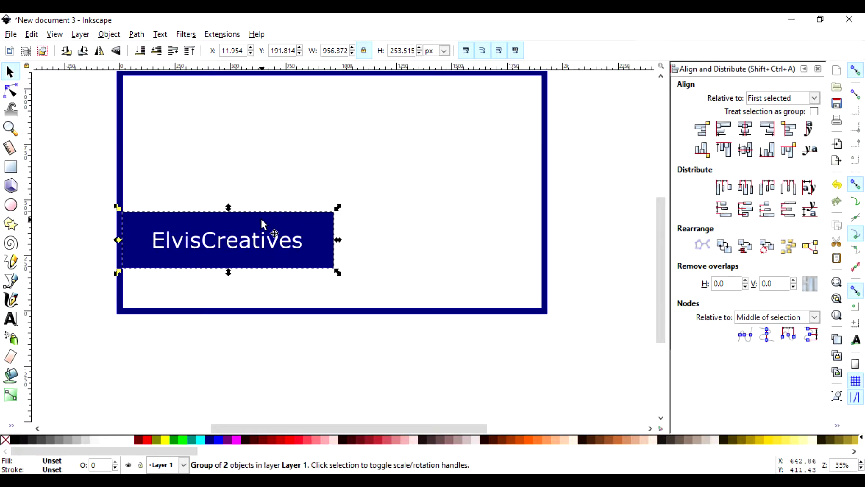
# Move the grouped ElvisCreatives banner away from the frame's edge to about X 166, Y 249 px, undoing the accidental height change.
pyautogui.click(375, 225)
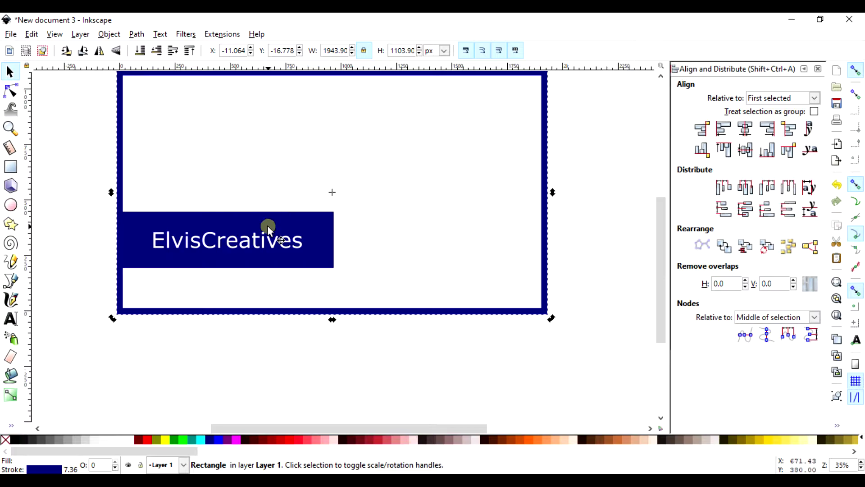
pyautogui.moveTo(267, 226); pyautogui.dragTo(265, 207)
pyautogui.moveTo(265, 213); pyautogui.dragTo(270, 197)
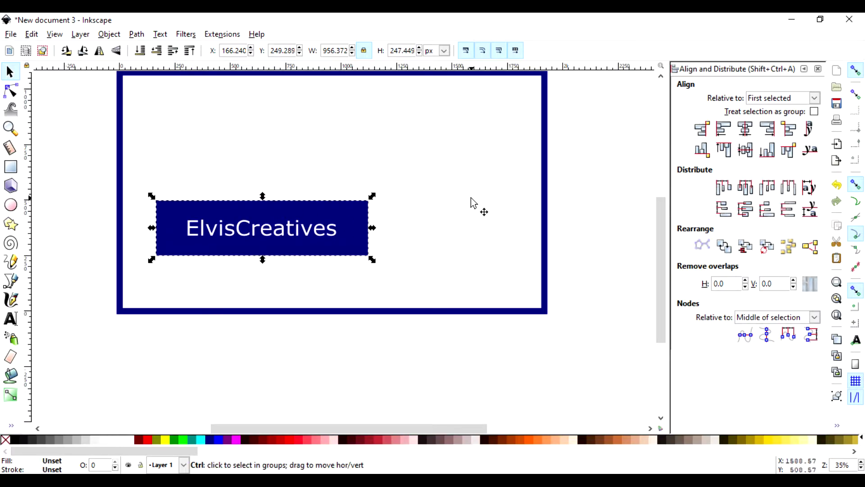
pyautogui.hotkey('ctrl', 'z')
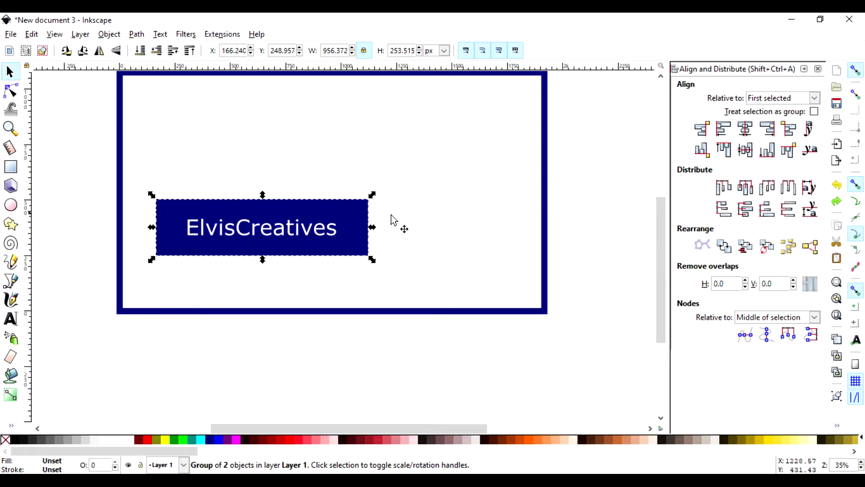
# Scale the banner group down proportionally to about 644 × 171 px and ungroup it.
pyautogui.click(400, 170)
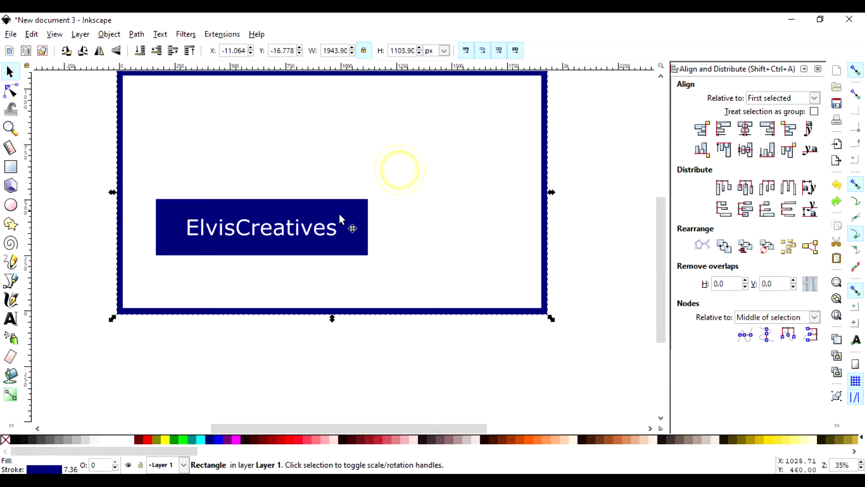
pyautogui.click(362, 250)
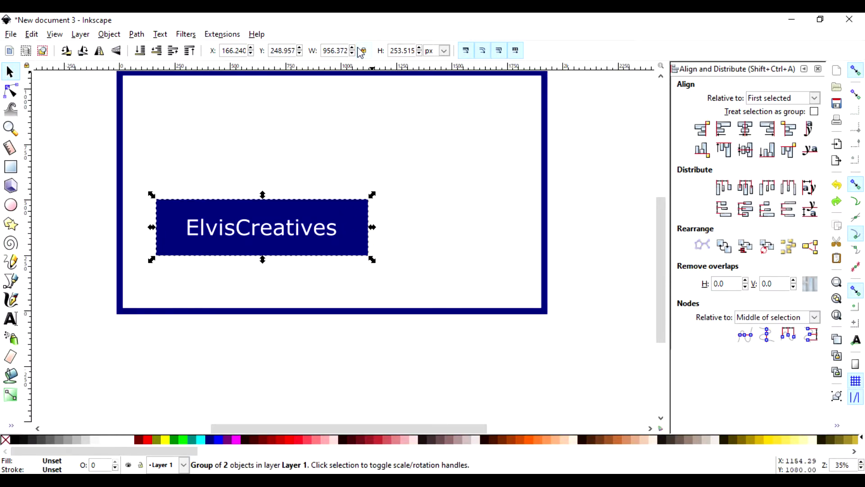
pyautogui.moveTo(372, 194); pyautogui.dragTo(332, 224)
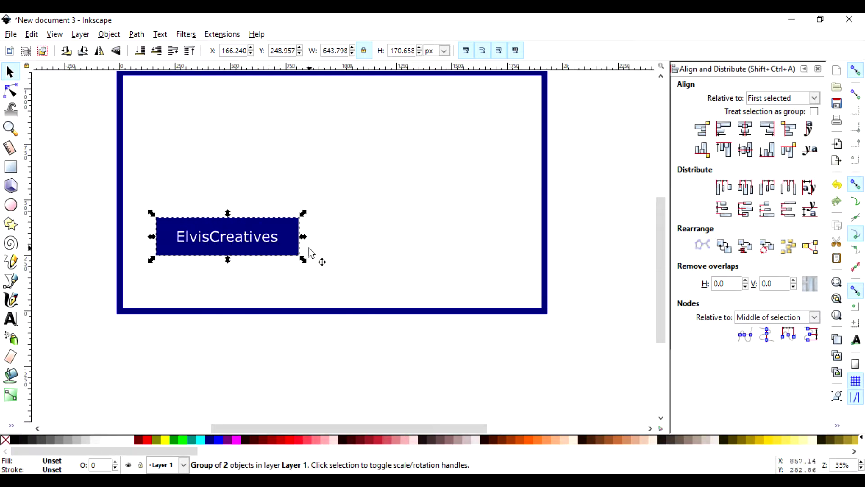
pyautogui.hotkey('ctrl', 'shift')
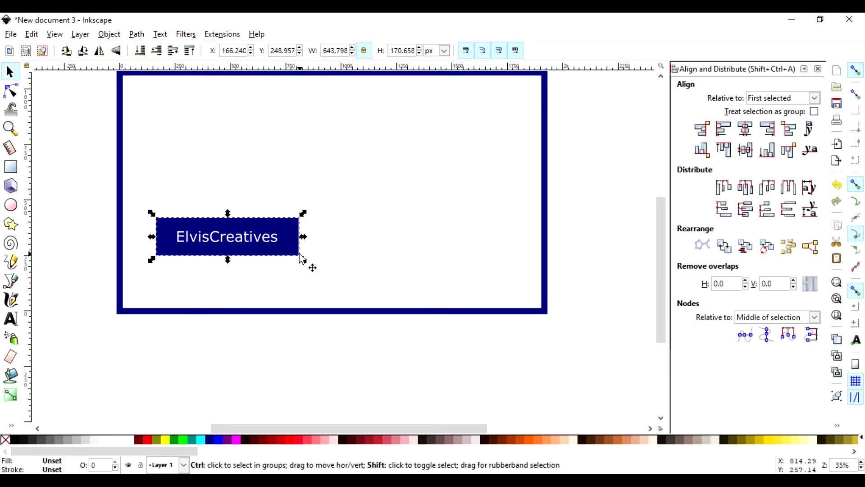
pyautogui.hotkey('ctrl', 'shift', 'g')
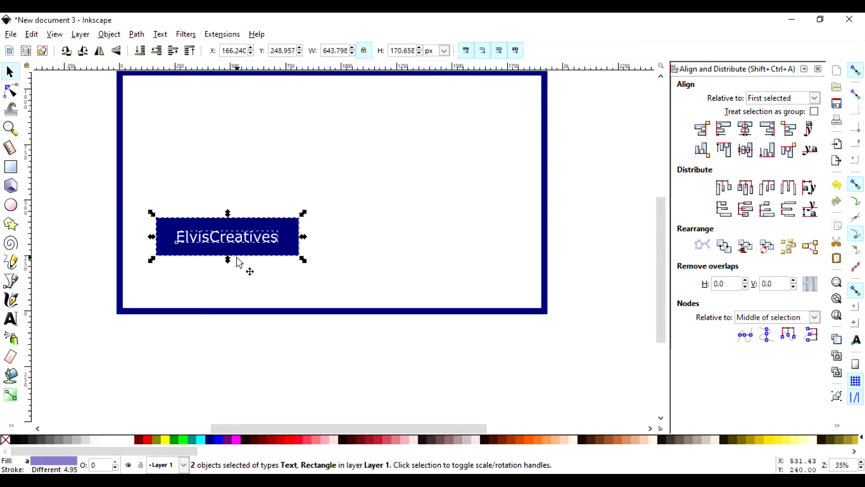
# Shrink only the navy rectangle behind the text to about 614 px wide and 143 px high.
pyautogui.click(359, 189)
pyautogui.click(283, 222)
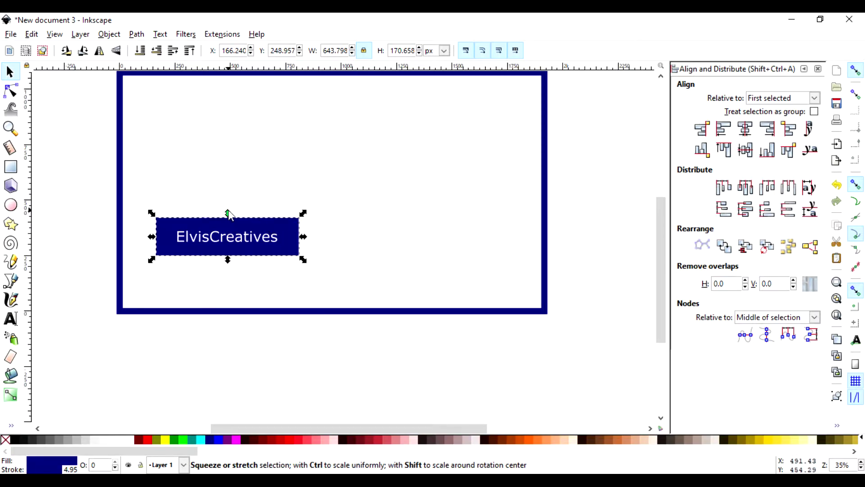
pyautogui.moveTo(227, 213); pyautogui.dragTo(231, 220)
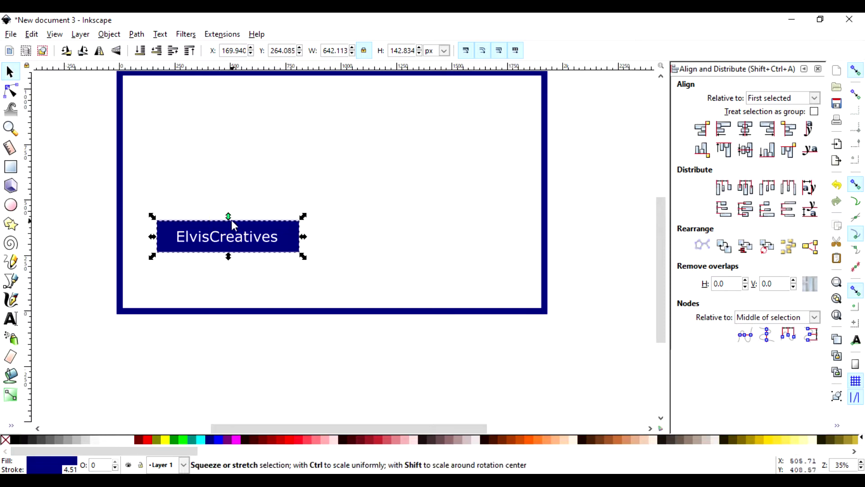
pyautogui.moveTo(302, 237); pyautogui.dragTo(298, 244)
pyautogui.click(381, 247)
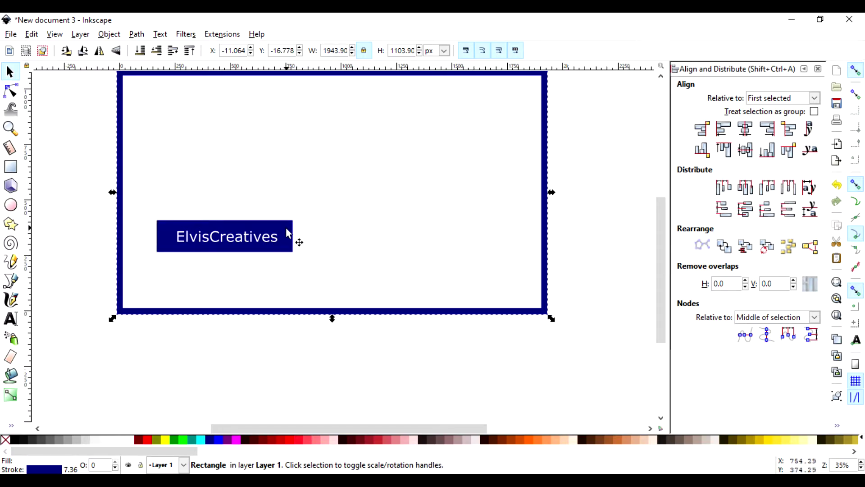
# Widen the navy rectangle to about 851 px so that it extends past the text on both sides.
pyautogui.click(270, 240)
pyautogui.click(289, 244)
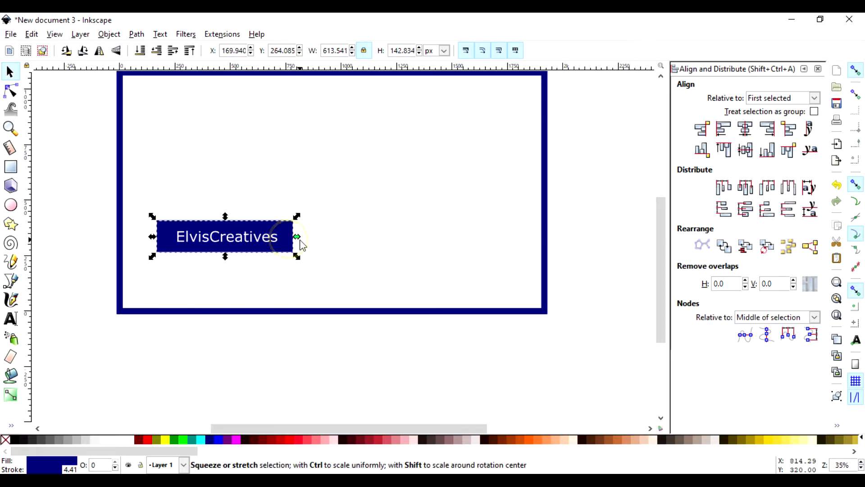
pyautogui.moveTo(299, 236)
pyautogui.mouseDown()
pyautogui.moveTo(315, 249)
pyautogui.moveTo(352, 249)
pyautogui.moveTo(298, 232)
pyautogui.moveTo(307, 234)
pyautogui.mouseUp()
pyautogui.click(398, 222)
pyautogui.click(305, 231)
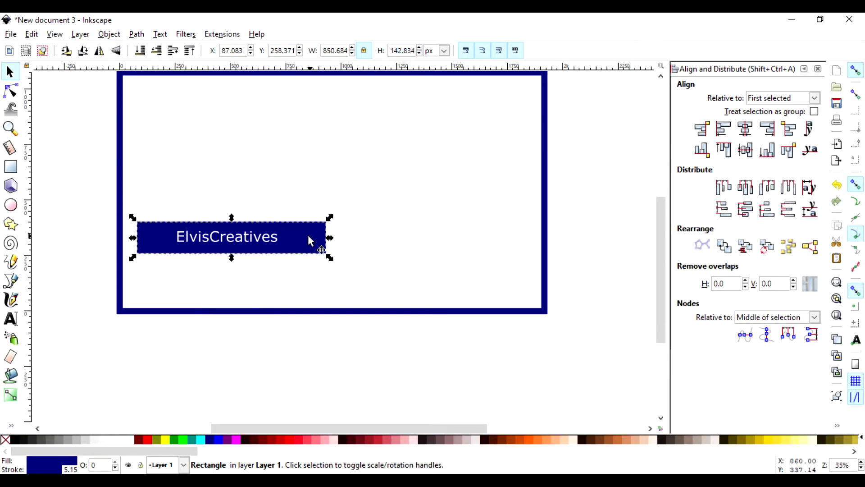
# Center the ElvisCreatives text and the navy rectangle on both the vertical and horizontal axes and group them.
pyautogui.click(393, 238)
pyautogui.click(262, 250)
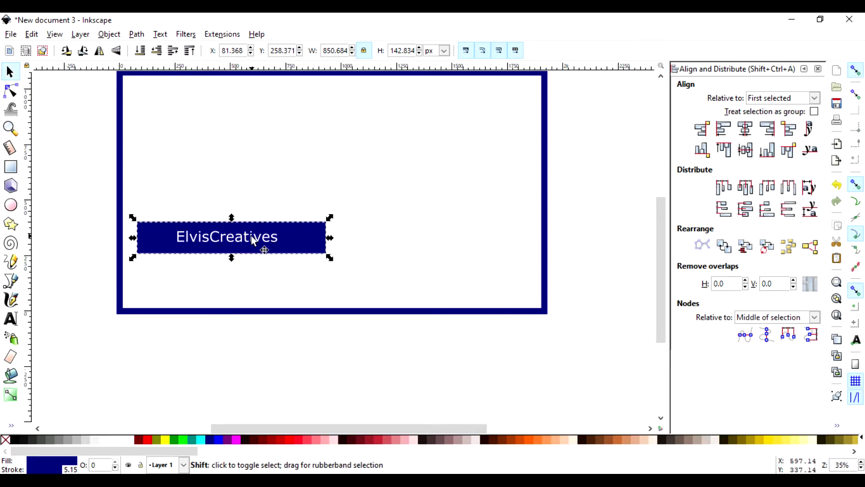
pyautogui.keyDown('shift'); pyautogui.click(265, 241); pyautogui.keyUp('shift')
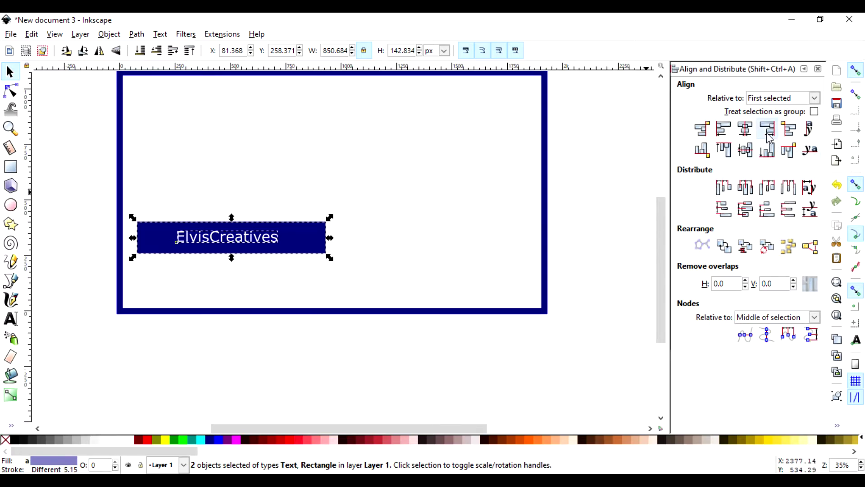
pyautogui.click(746, 130)
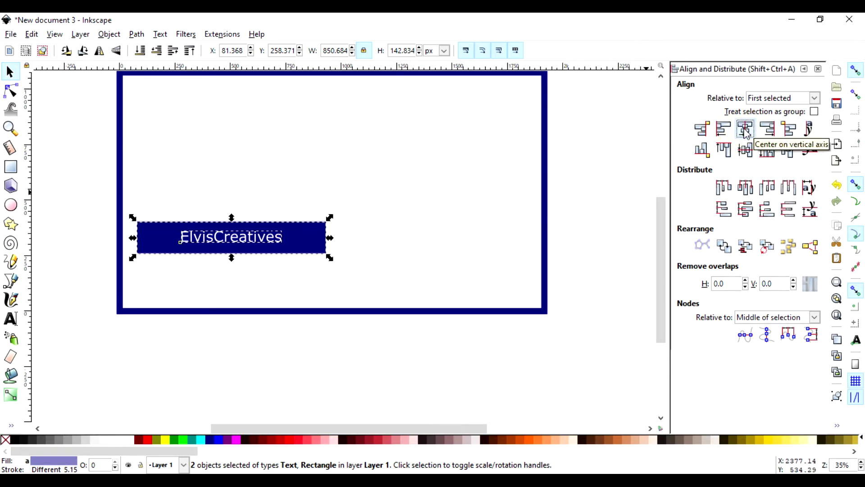
pyautogui.click(746, 150)
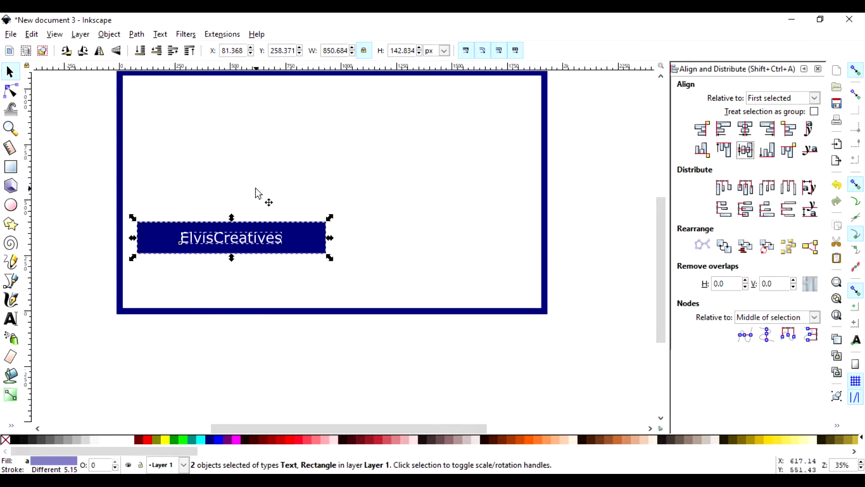
pyautogui.hotkey('ctrl', 'g')
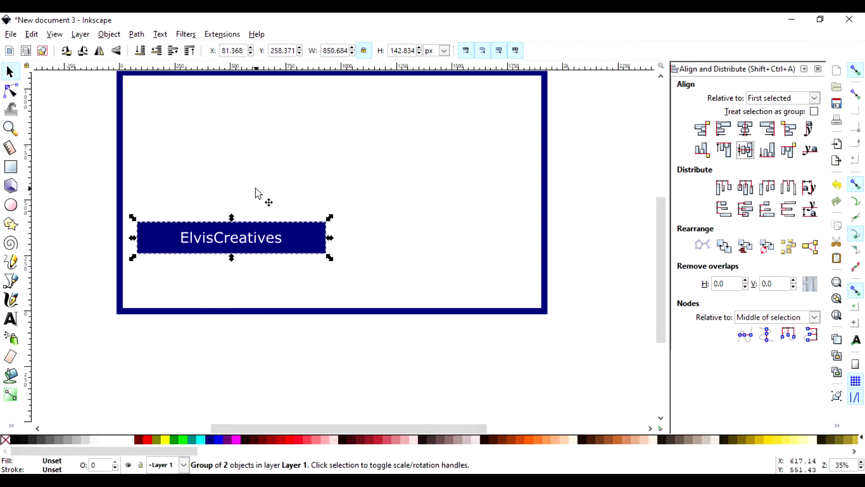
# Rotate the banner group clockwise to a diagonal and place it across the frame's lower-left corner at about X -142, Y -144 px.
pyautogui.click(428, 235)
pyautogui.click(305, 243)
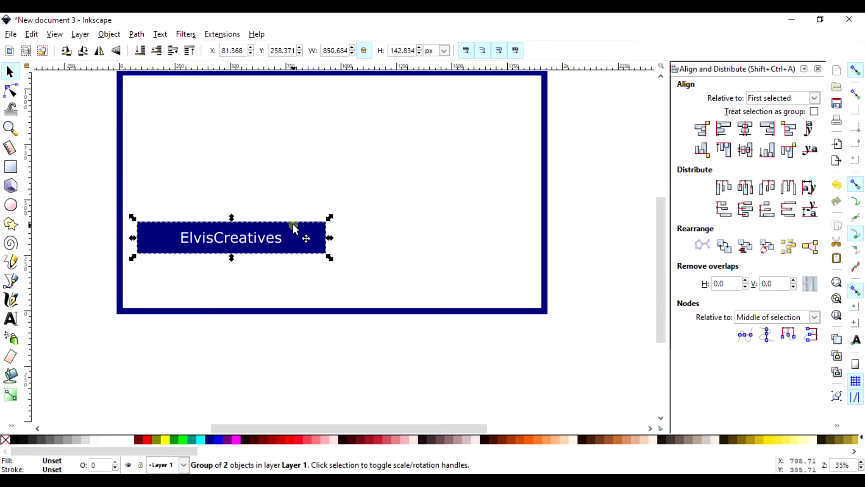
pyautogui.click(293, 226)
pyautogui.moveTo(329, 218); pyautogui.dragTo(306, 284)
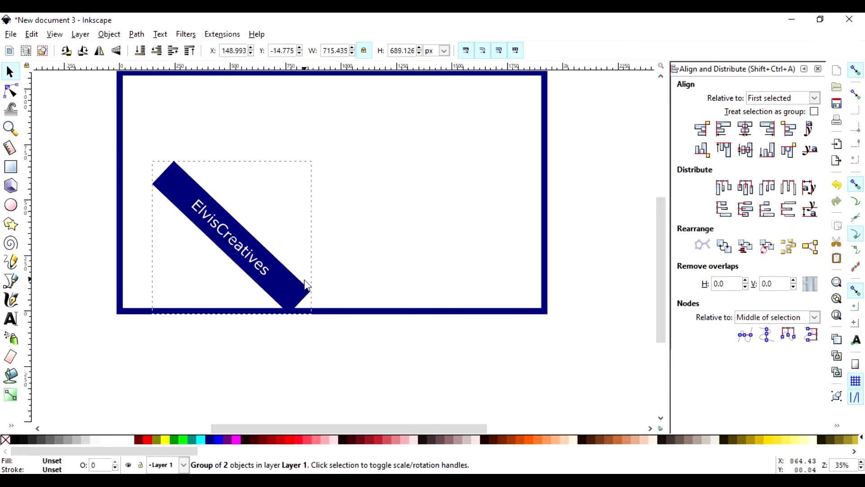
pyautogui.moveTo(243, 235); pyautogui.dragTo(184, 254)
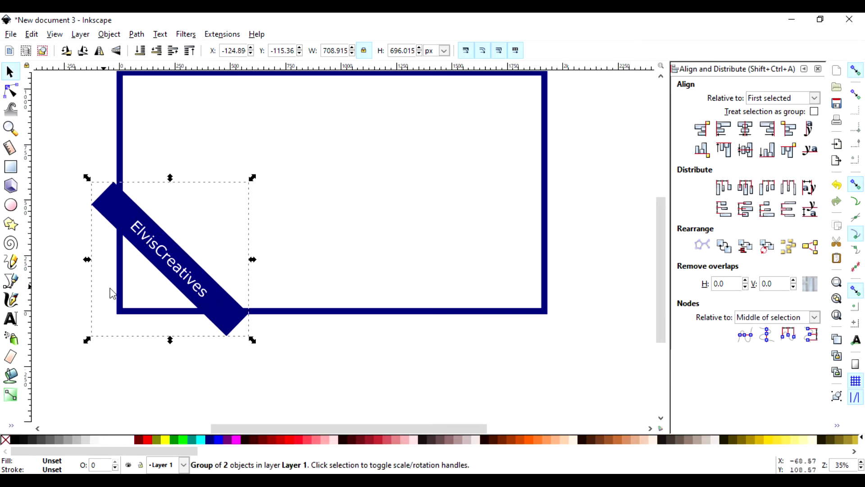
pyautogui.moveTo(175, 265); pyautogui.dragTo(170, 269)
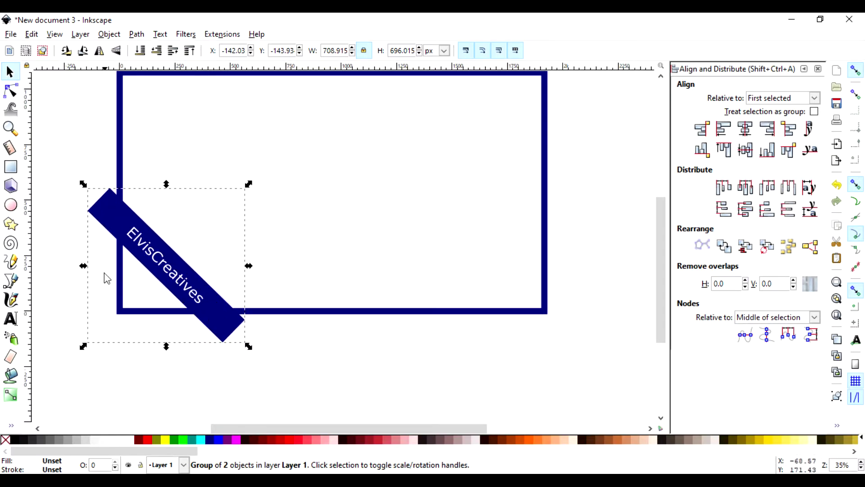
pyautogui.click(332, 354)
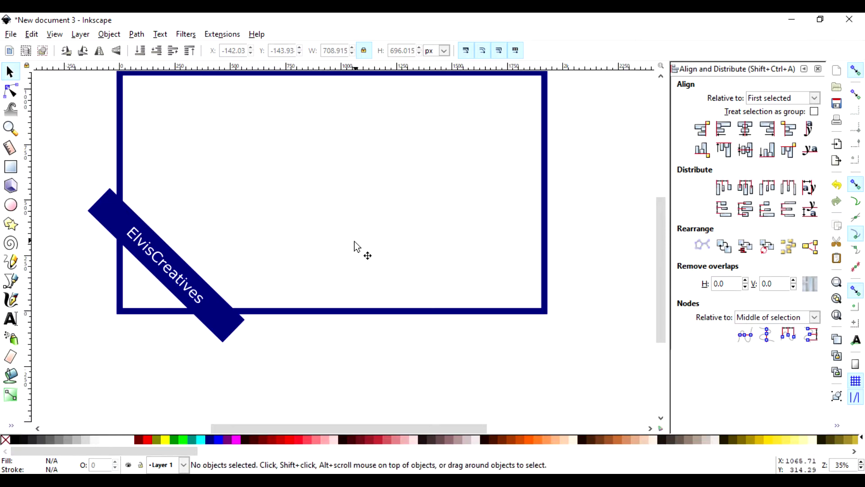
# Switch to Chrome, maximize it and search Google for "svg inkscape logo".
pyautogui.hotkey('alt', 'Tab')
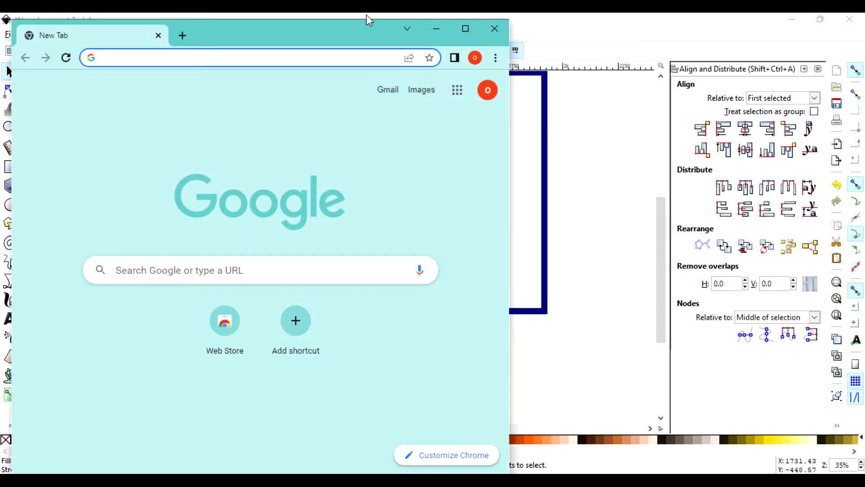
pyautogui.click(464, 30)
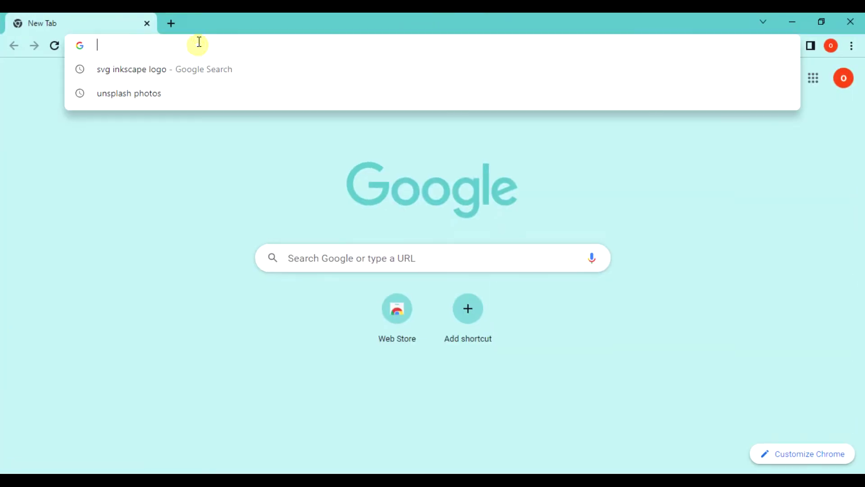
pyautogui.click(199, 41)
pyautogui.click(163, 71)
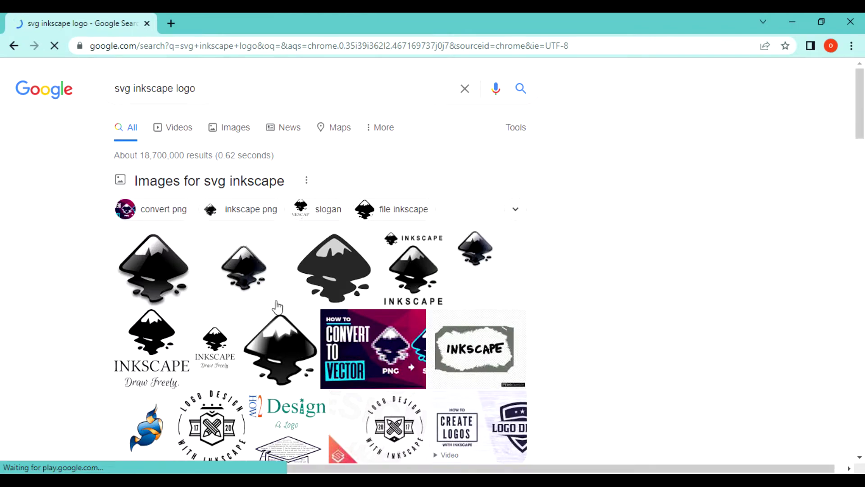
# Preview the 1,024 × 1,024 Inkscape logo from Wikimedia Commons in the image results and copy the image.
pyautogui.scroll(-3, 212, 308)
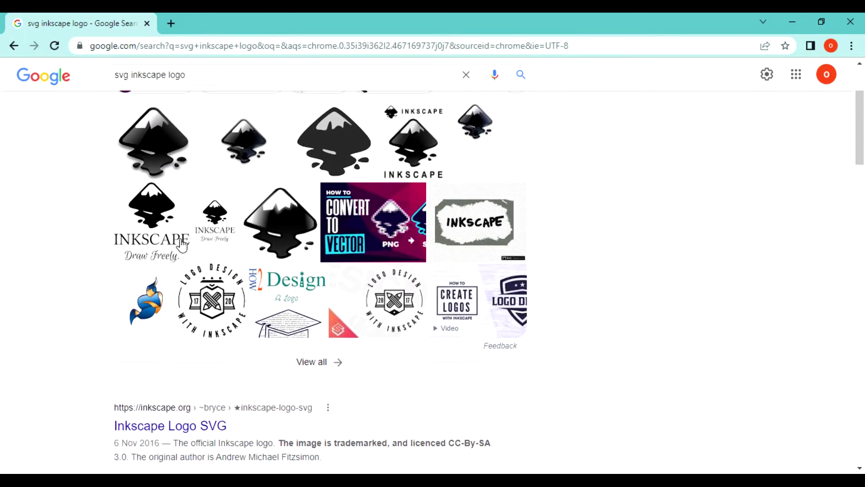
pyautogui.click(159, 140)
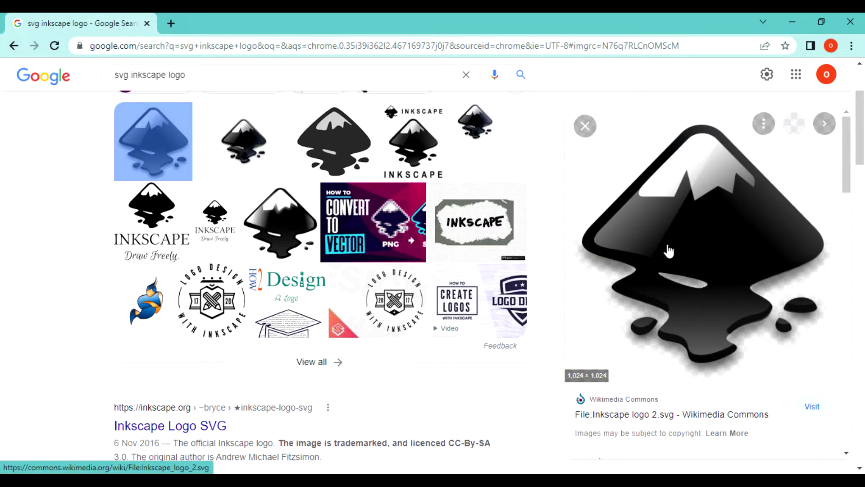
pyautogui.rightClick(679, 244)
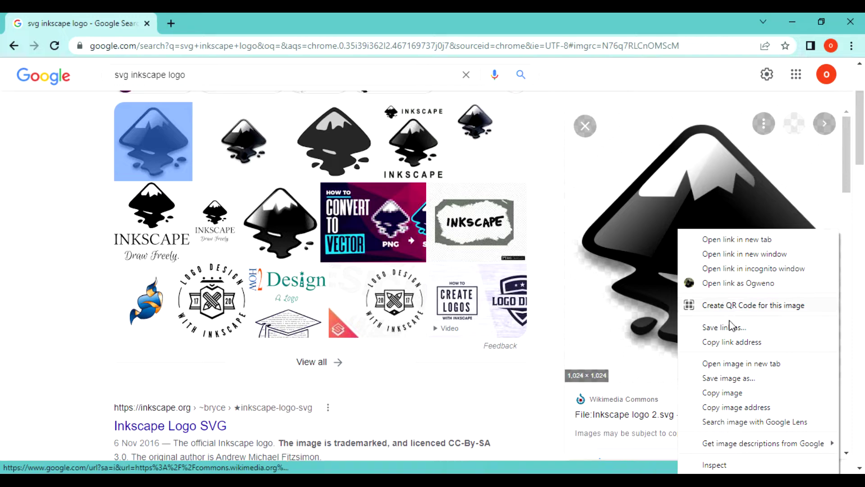
pyautogui.click(724, 393)
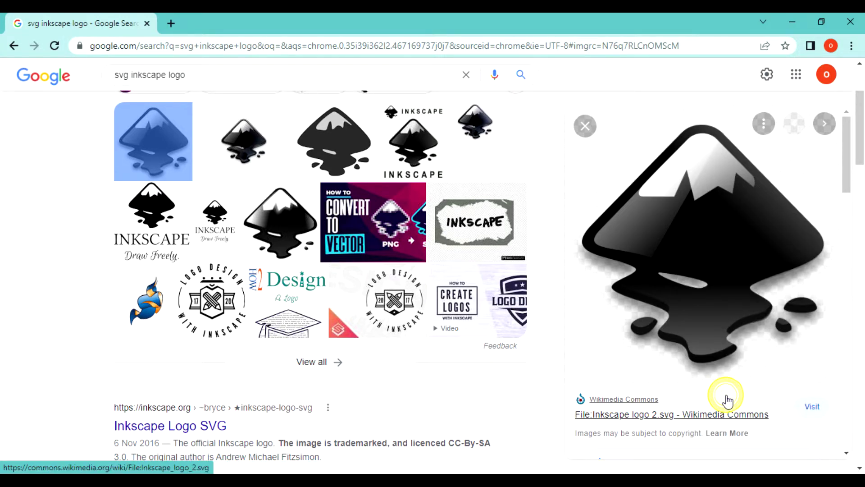
# Return to Inkscape and paste the copied logo image into the design.
pyautogui.click(792, 22)
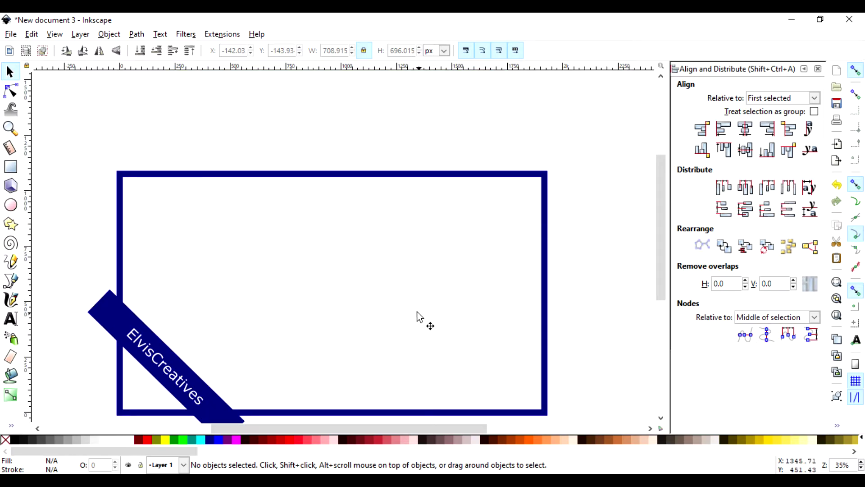
pyautogui.rightClick(334, 238)
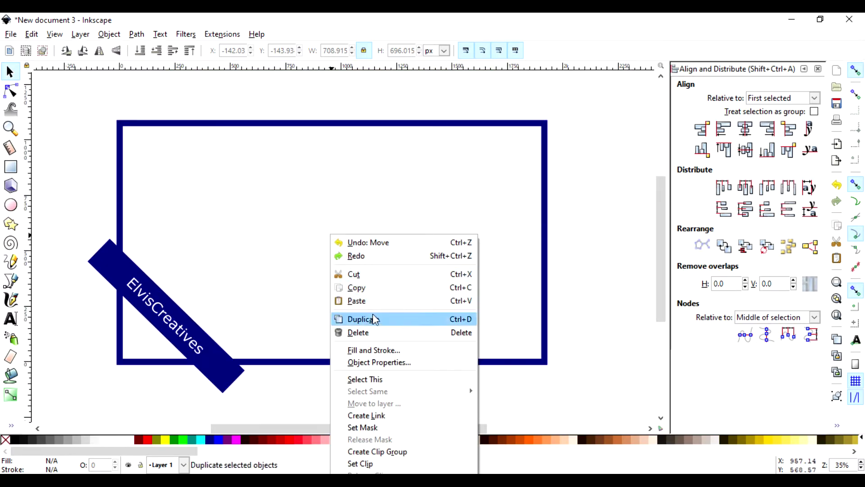
pyautogui.click(377, 300)
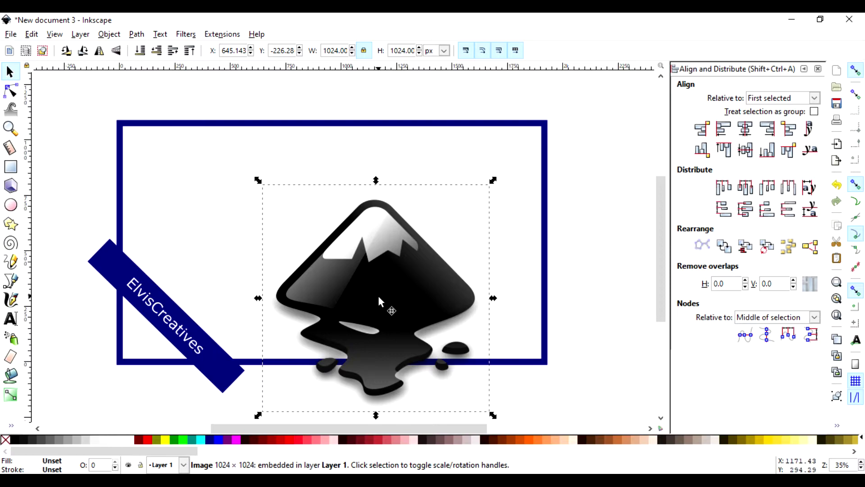
# Scale the Inkscape logo down proportionally to about 581 × 581 px and place it near the middle of the frame.
pyautogui.moveTo(373, 323); pyautogui.dragTo(374, 258)
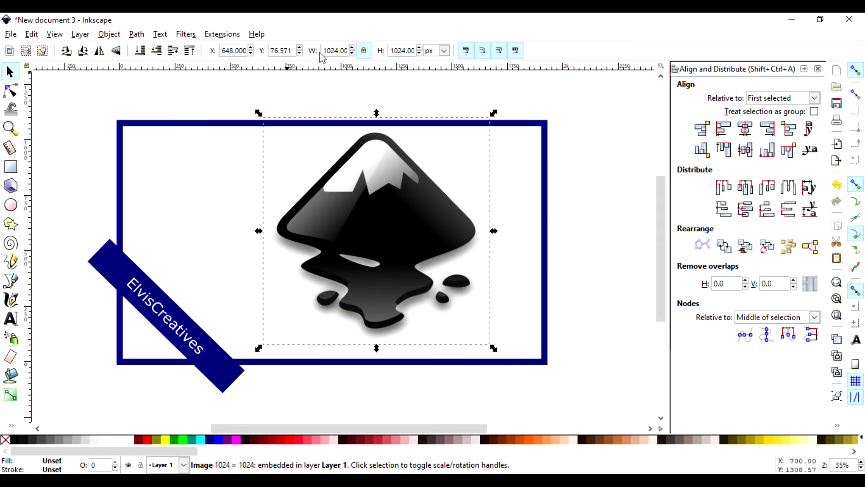
pyautogui.moveTo(494, 113); pyautogui.dragTo(417, 217)
pyautogui.moveTo(336, 263); pyautogui.dragTo(343, 216)
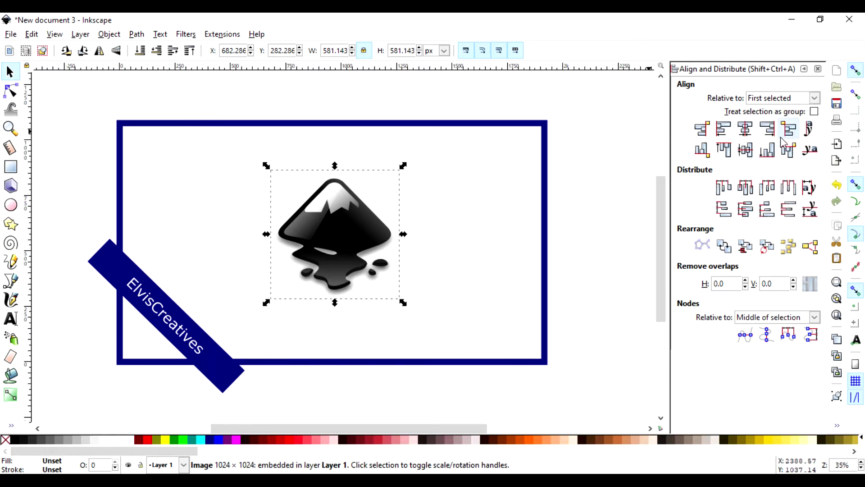
# Center the Inkscape logo inside the navy frame both horizontally and vertically, using the frame as the alignment reference.
pyautogui.click(441, 123)
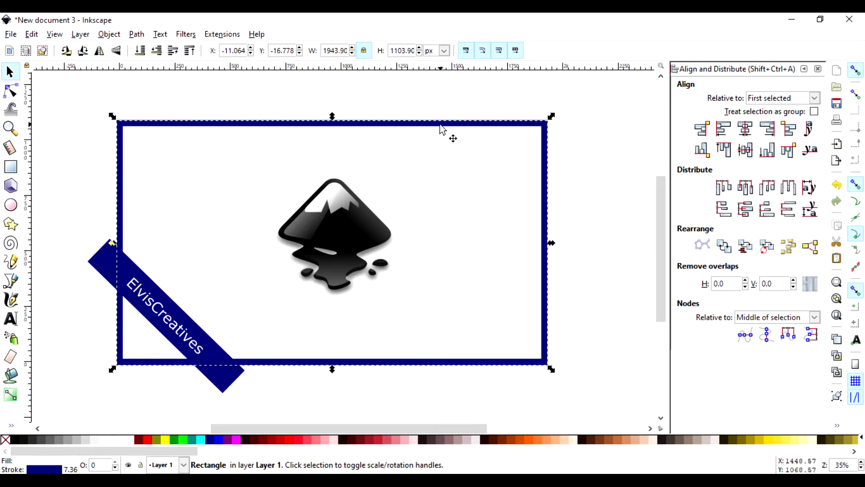
pyautogui.keyDown('shift'); pyautogui.click(363, 199); pyautogui.keyUp('shift')
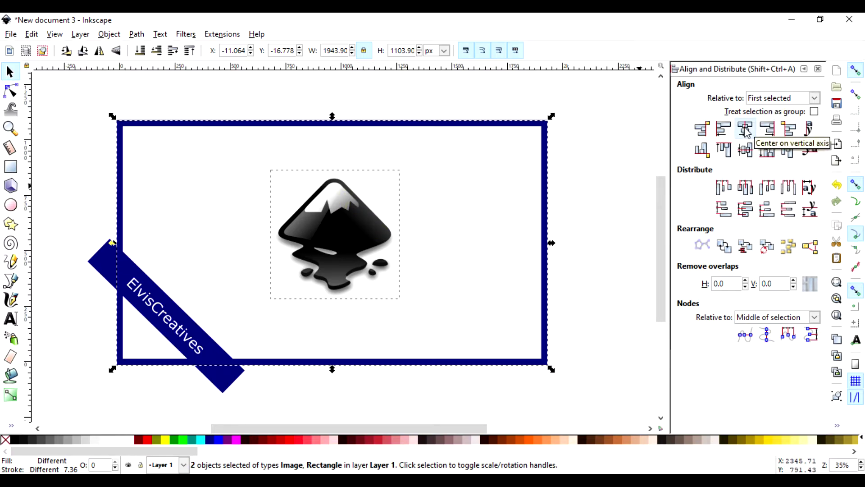
pyautogui.click(746, 151)
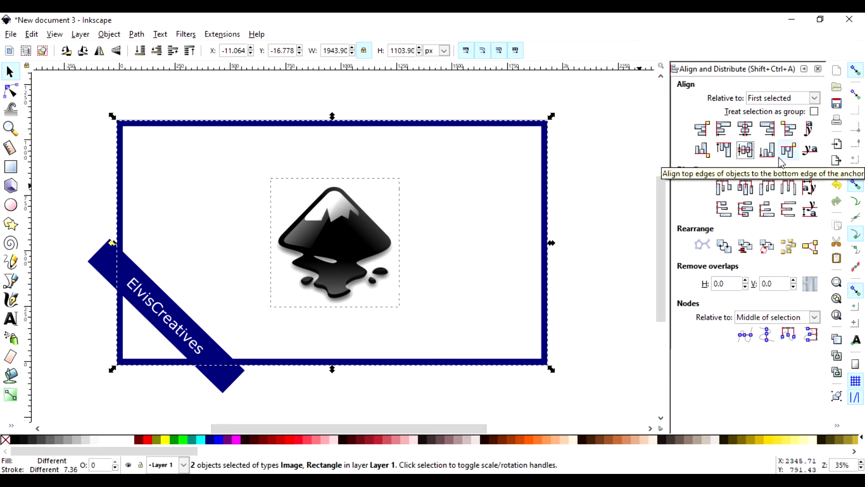
pyautogui.click(749, 132)
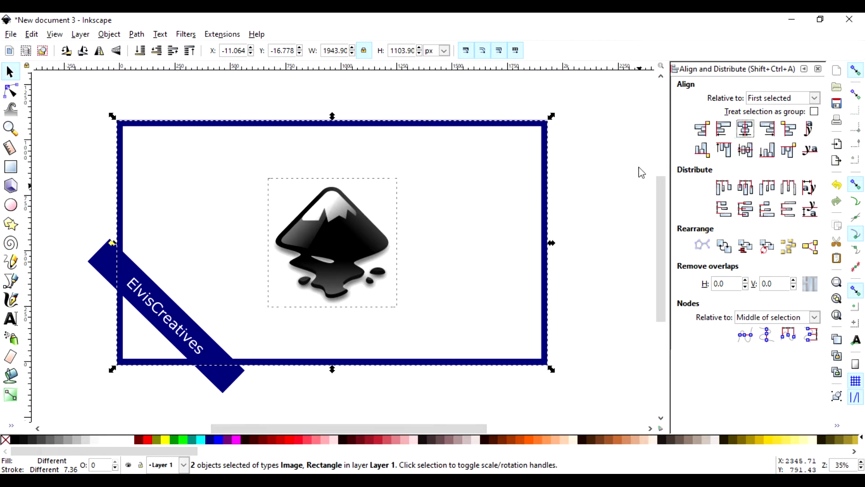
pyautogui.click(612, 195)
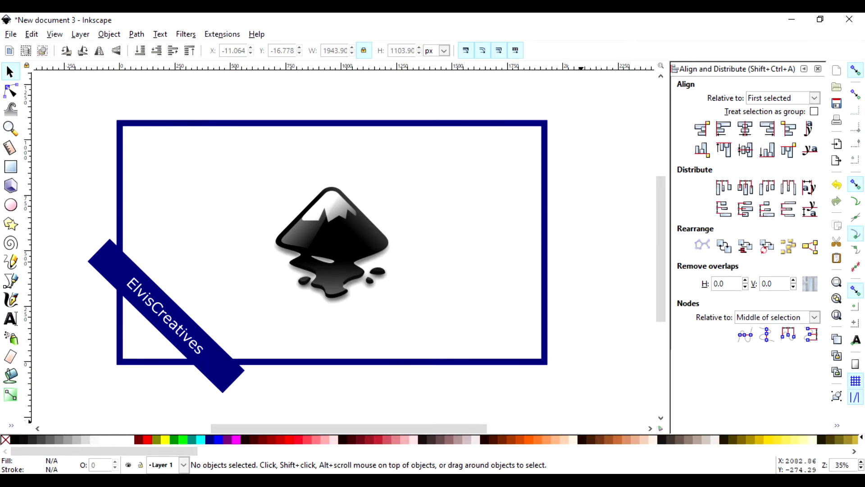
# Switch to Chrome and open unsplash.com in a new tab.
pyautogui.hotkey('alt', 'Tab')
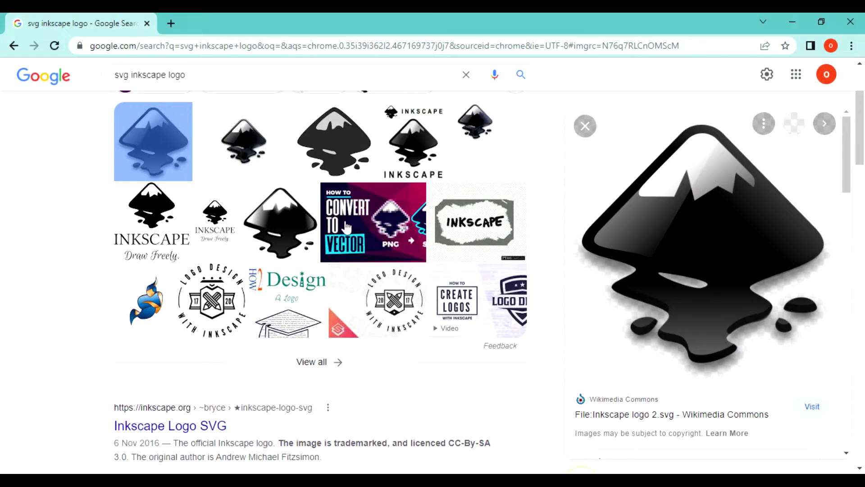
pyautogui.click(174, 23)
pyautogui.write('un')
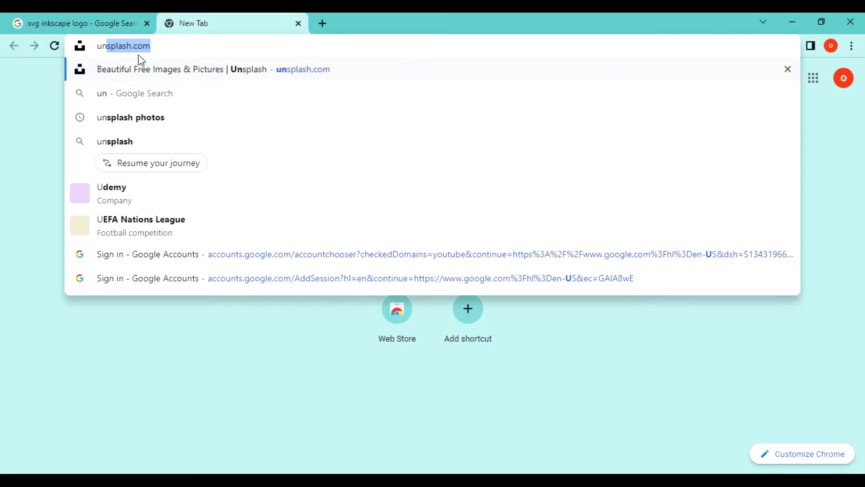
pyautogui.write('splash')
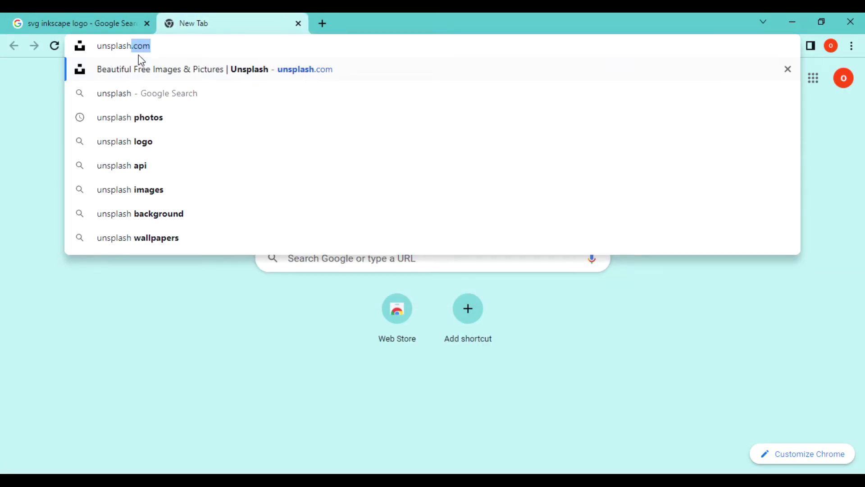
pyautogui.click(144, 68)
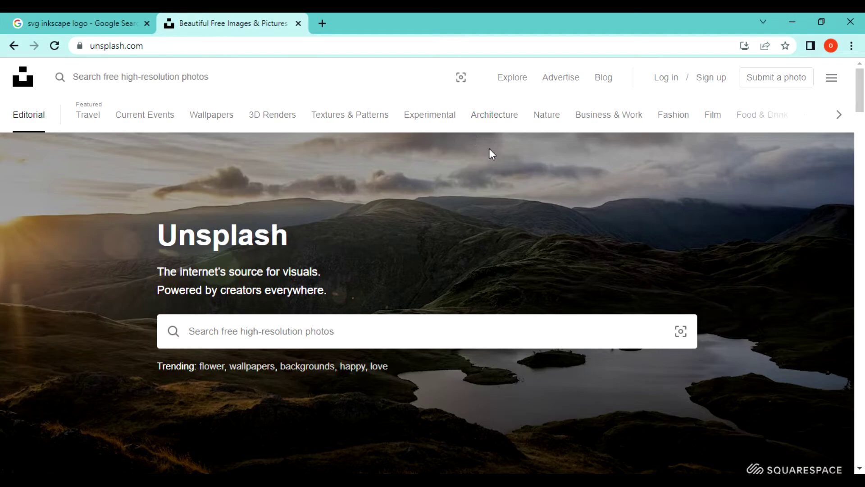
# Browse Unsplash's Architecture category and download the photo of the golden lattice structure, then dismiss the thank-you pop-up.
pyautogui.click(494, 114)
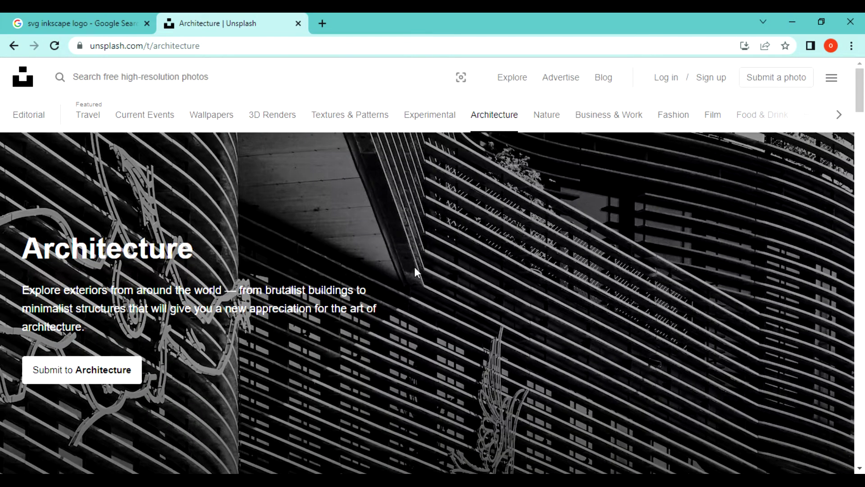
pyautogui.scroll(-12, 415, 267)
pyautogui.scroll(-15, 412, 258)
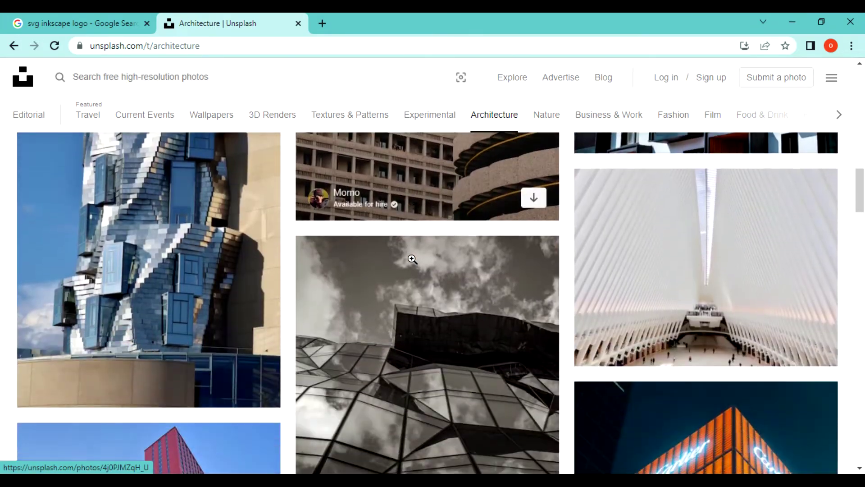
pyautogui.scroll(-15, 449, 261)
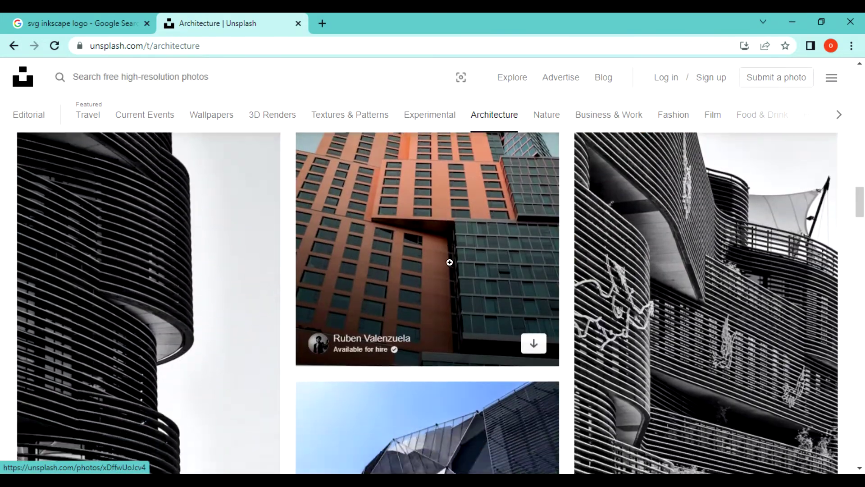
pyautogui.scroll(5, 449, 262)
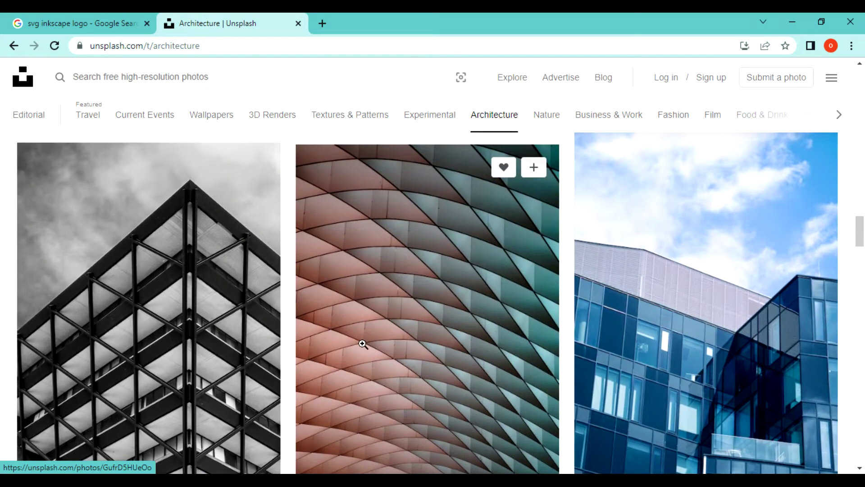
pyautogui.scroll(-15, 450, 329)
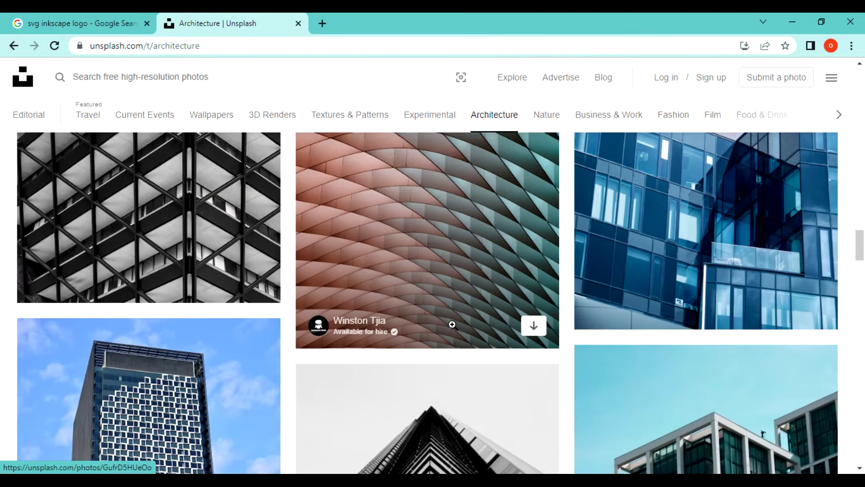
pyautogui.scroll(-15, 452, 325)
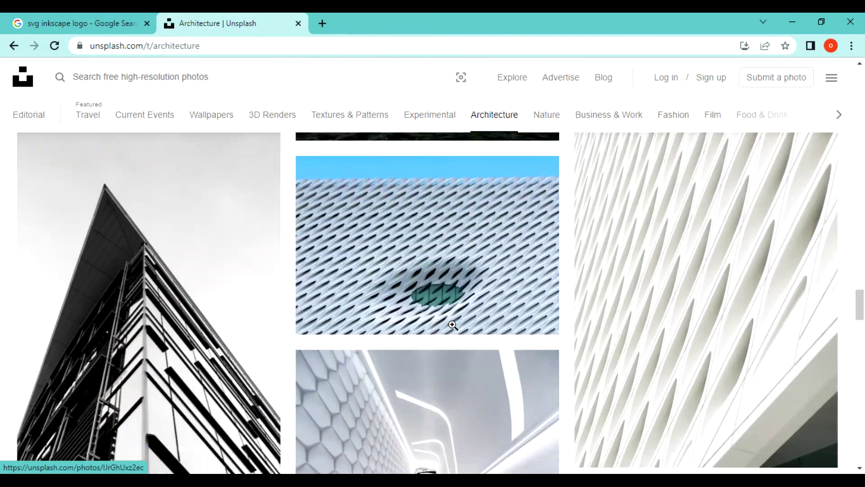
pyautogui.scroll(-5, 452, 325)
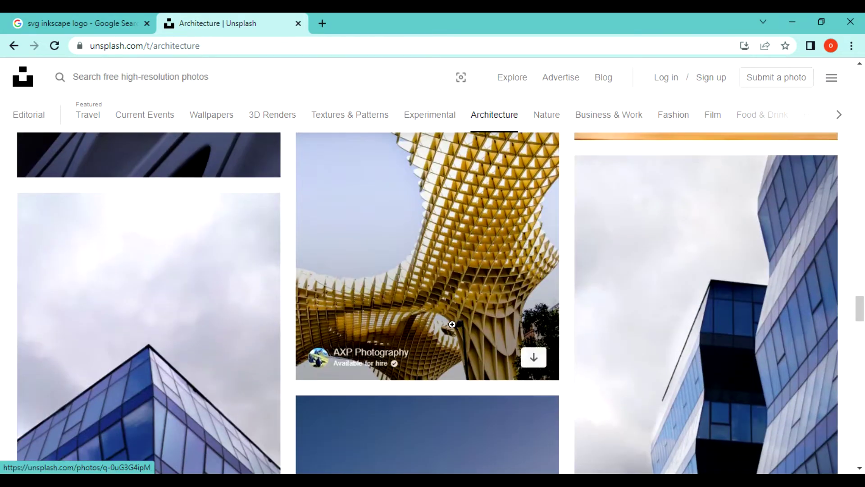
pyautogui.scroll(3, 449, 338)
pyautogui.scroll(-4, 441, 361)
pyautogui.click(533, 314)
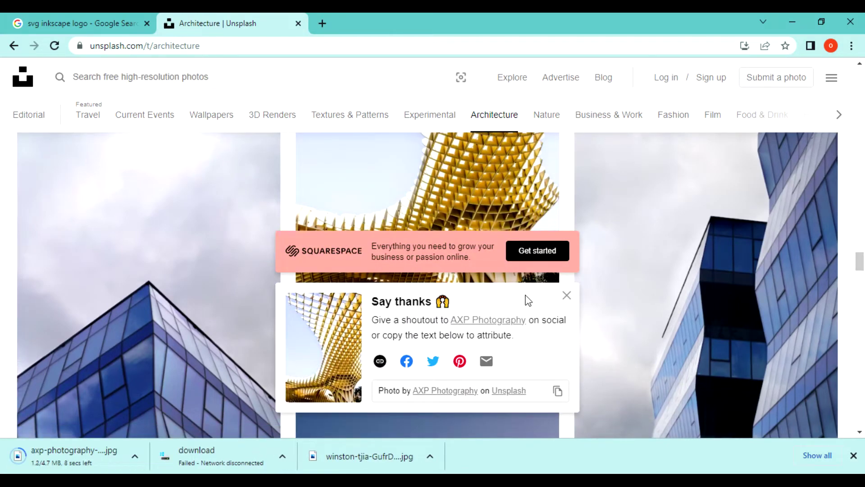
pyautogui.click(566, 295)
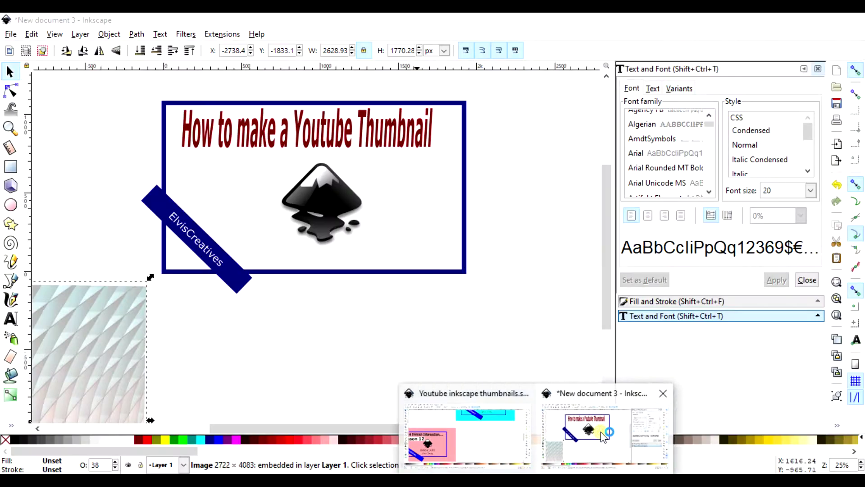
# Return to the thumbnail document in Inkscape and move the faded pattern image farther below the frame.
pyautogui.click(604, 431)
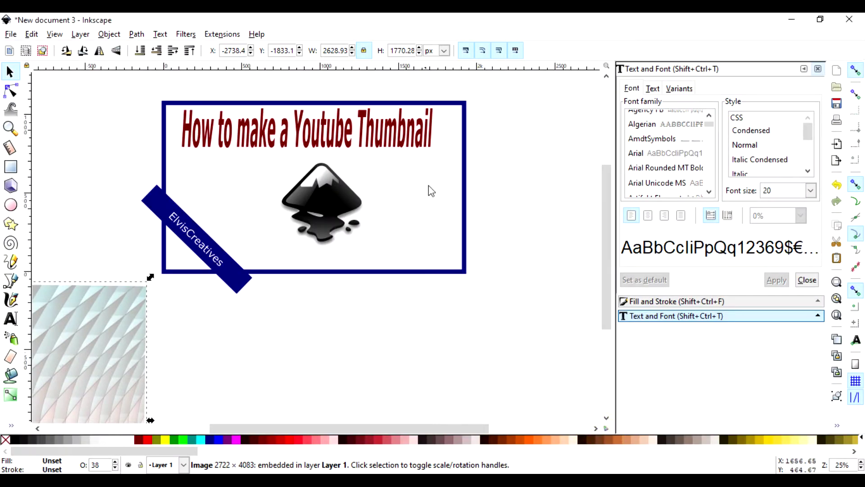
pyautogui.moveTo(102, 294); pyautogui.dragTo(79, 374)
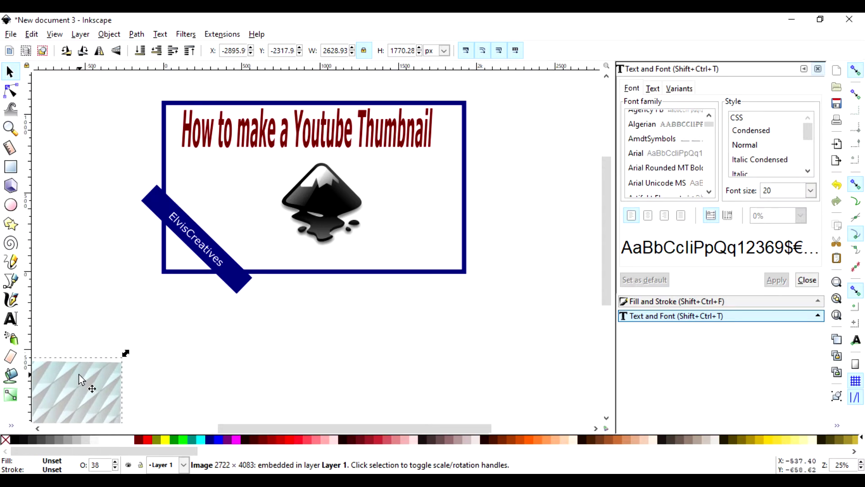
# Import axp-photography-q-0uG3G4ipM-unsplash from Downloads as an embedded image, with DPI from file and rendering mode None (auto).
pyautogui.click(11, 36)
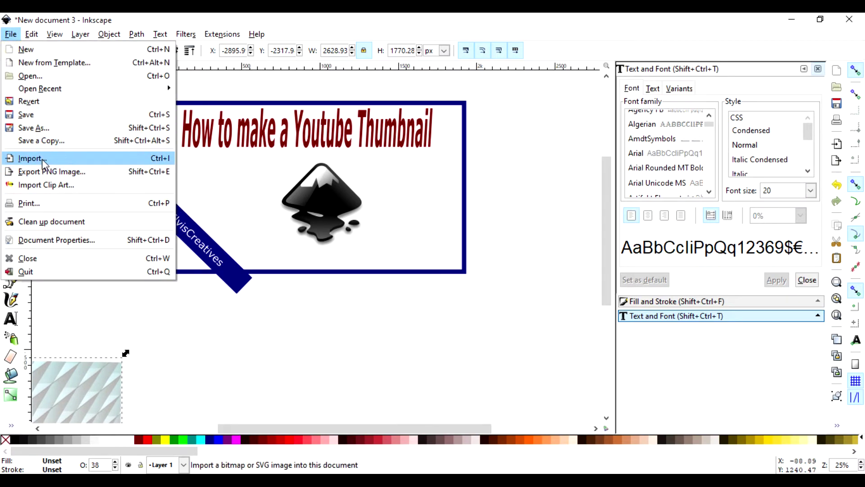
pyautogui.click(43, 160)
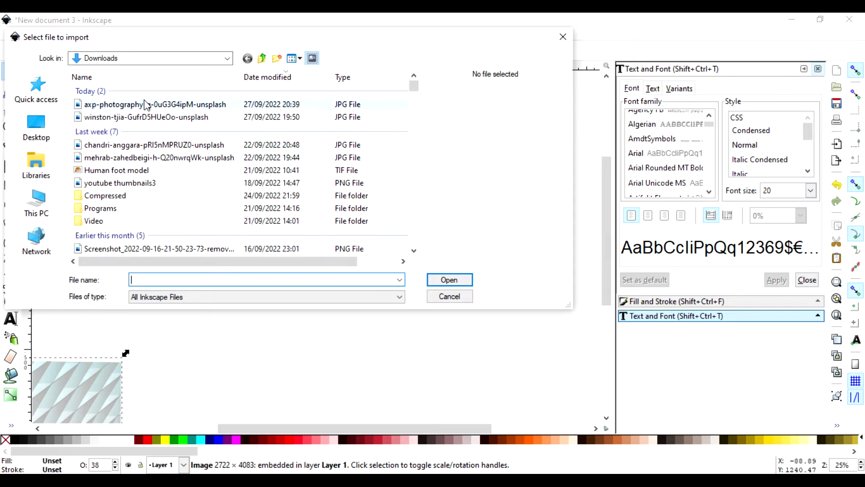
pyautogui.click(136, 106)
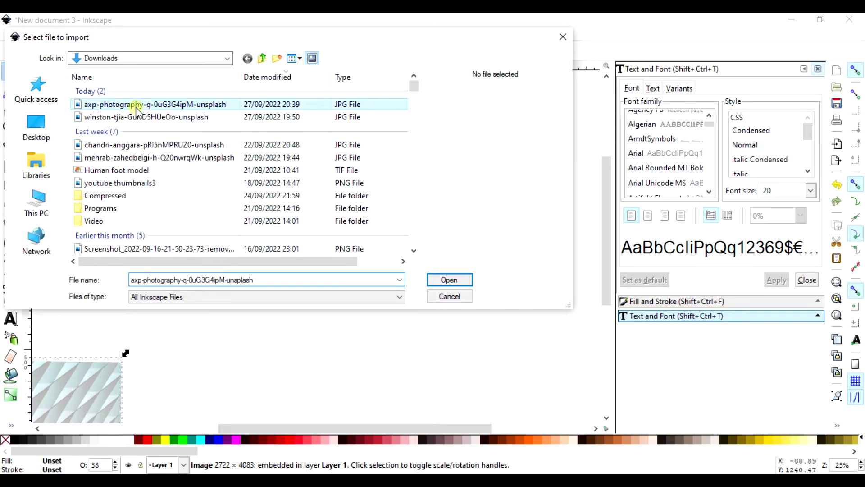
pyautogui.click(448, 282)
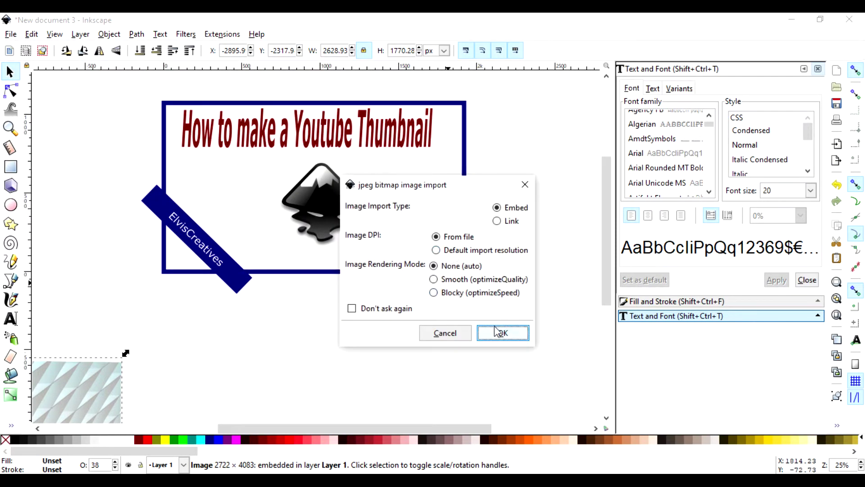
pyautogui.click(491, 334)
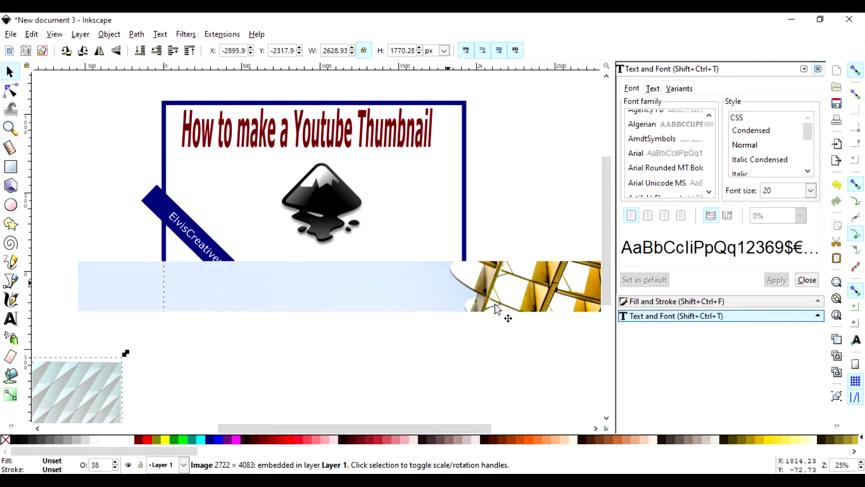
# Scale the imported golden lattice photo proportionally to about 2307 × 3460 px and move it over the thumbnail frame.
pyautogui.press('-')
pyautogui.press('-')
pyautogui.press('-')
pyautogui.press('-')
pyautogui.press('-')
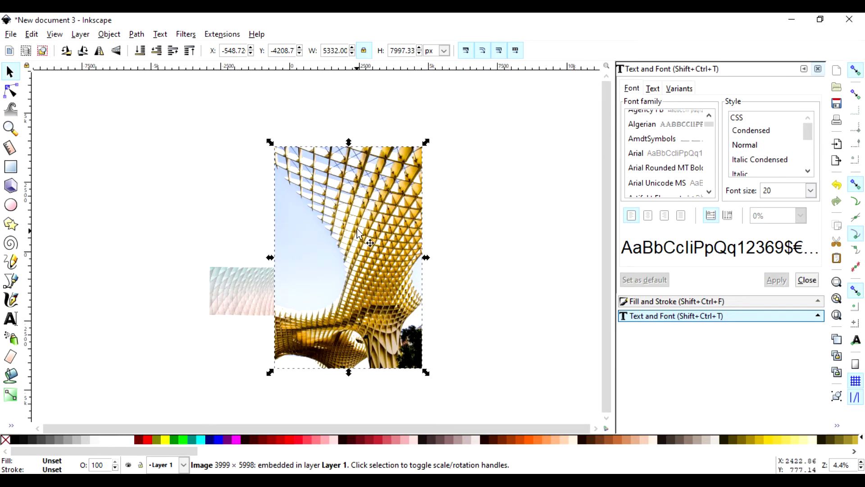
pyautogui.moveTo(424, 142); pyautogui.dragTo(421, 175)
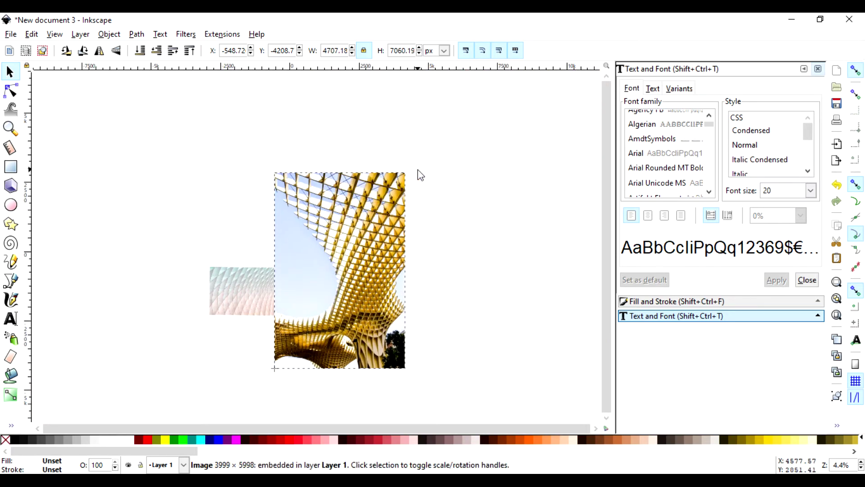
pyautogui.click(365, 51)
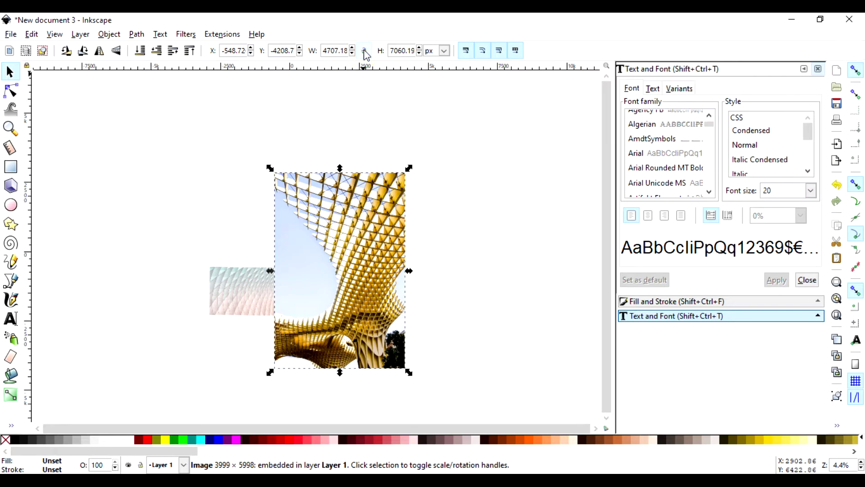
pyautogui.moveTo(411, 169); pyautogui.dragTo(496, 133)
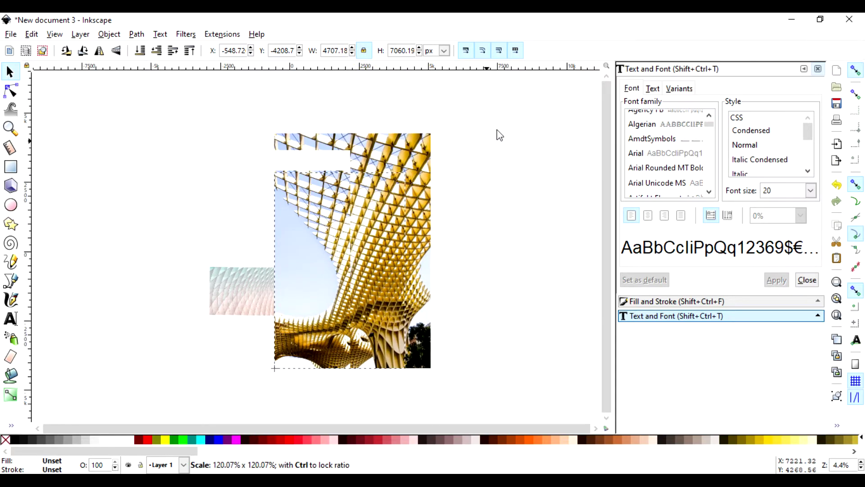
pyautogui.moveTo(433, 132); pyautogui.dragTo(347, 255)
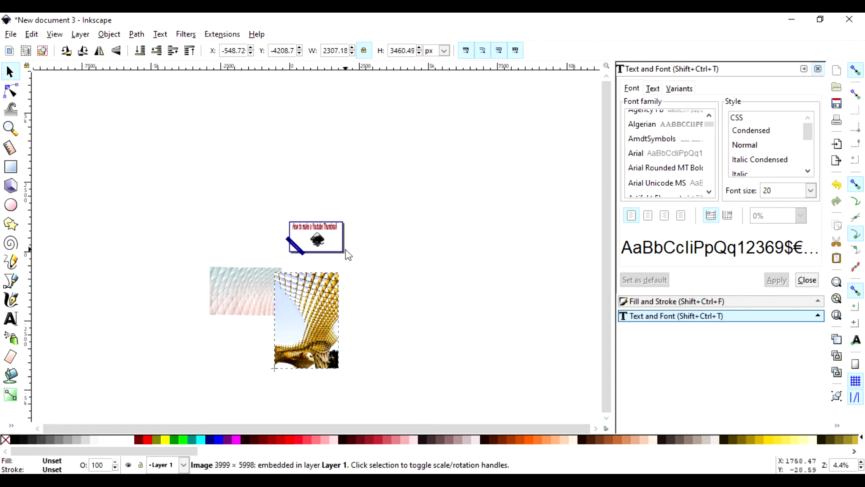
pyautogui.moveTo(299, 318); pyautogui.dragTo(336, 241)
pyautogui.click(468, 223)
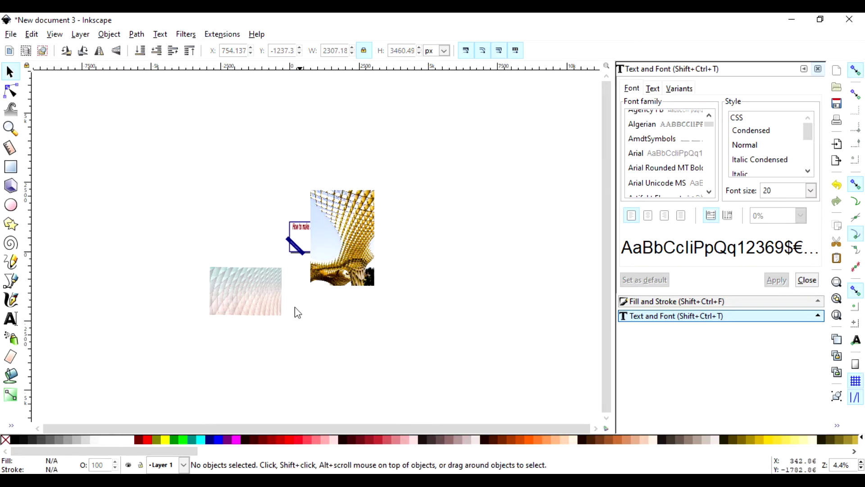
# Move the faded pattern image well away from the thumbnail, to about X -7101, Y -2935 px.
pyautogui.click(263, 306)
pyautogui.moveTo(263, 306); pyautogui.dragTo(146, 322)
pyautogui.click(485, 294)
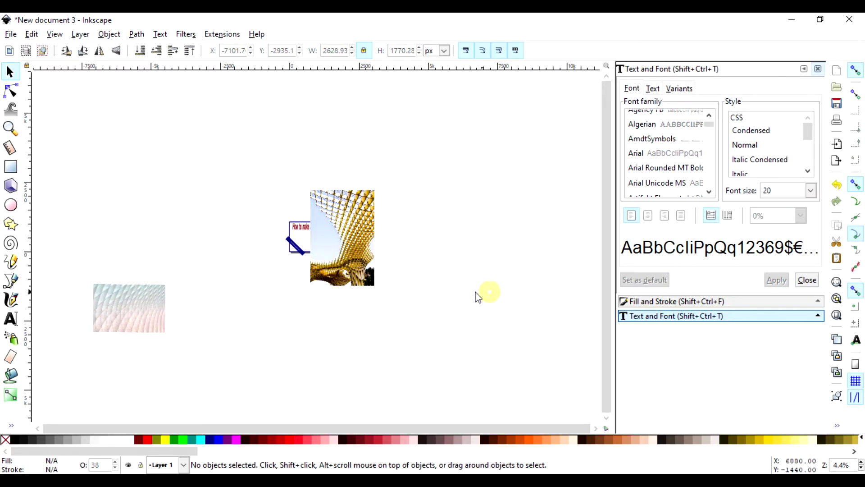
# Lower the golden lattice photo two levels in the stacking order, behind the title, logo and navy frame.
pyautogui.click(335, 246)
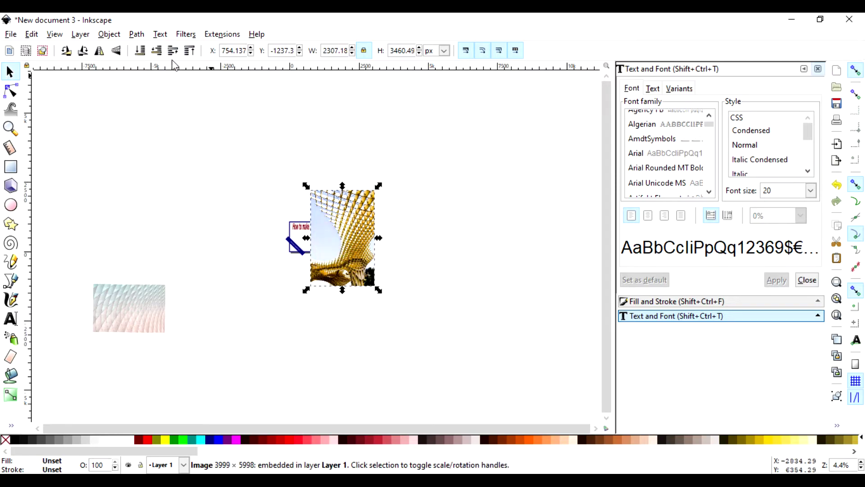
pyautogui.click(157, 52)
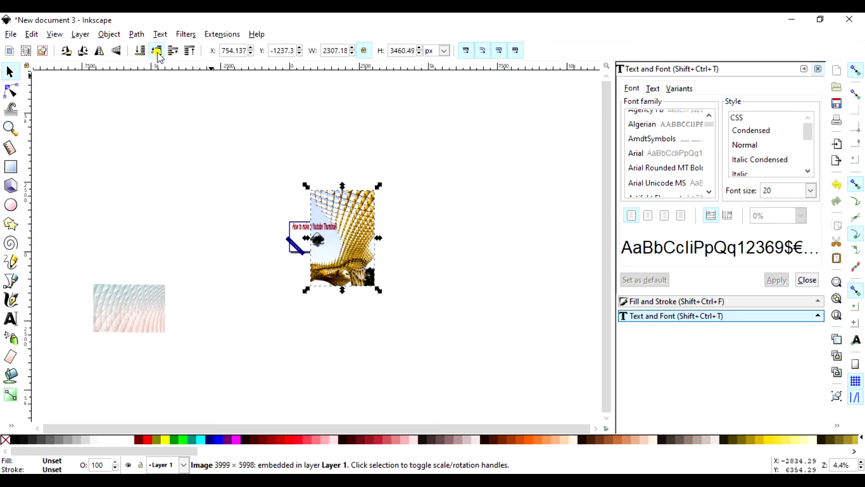
pyautogui.click(158, 52)
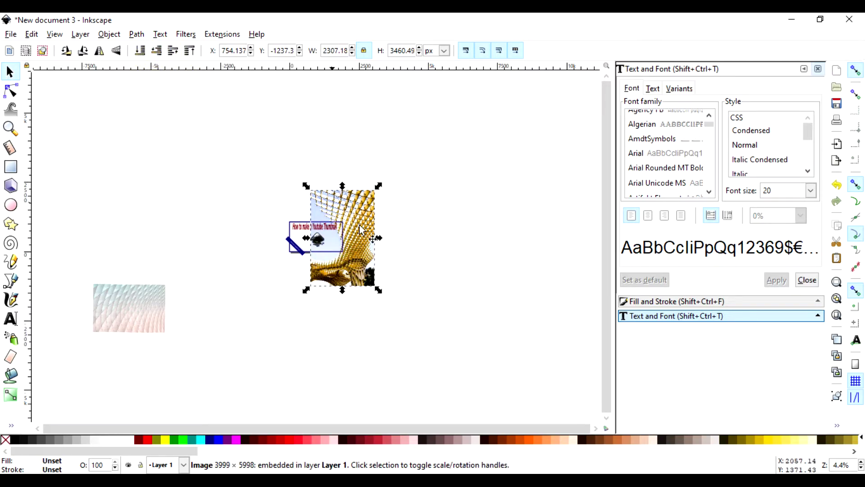
# Move the golden lattice photo to about X -160, Y -1077 px so it covers the whole navy frame.
pyautogui.moveTo(358, 207); pyautogui.dragTo(332, 202)
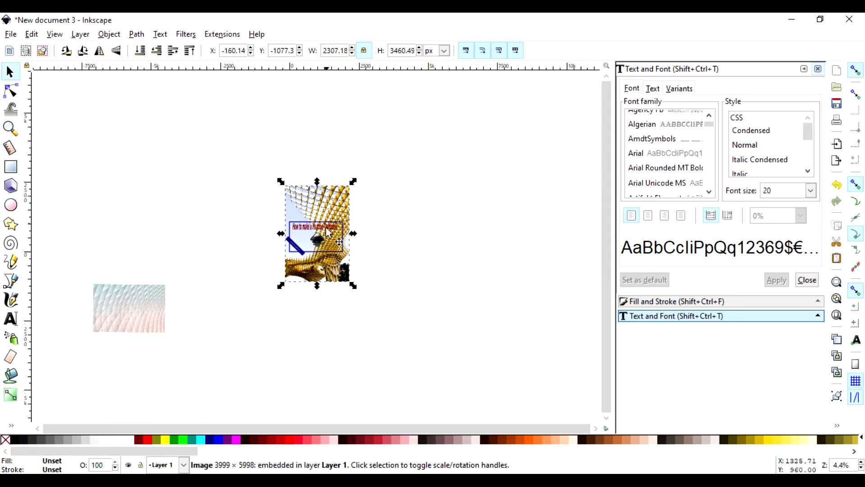
pyautogui.scroll(7, 325, 230)
pyautogui.scroll(-4, 324, 230)
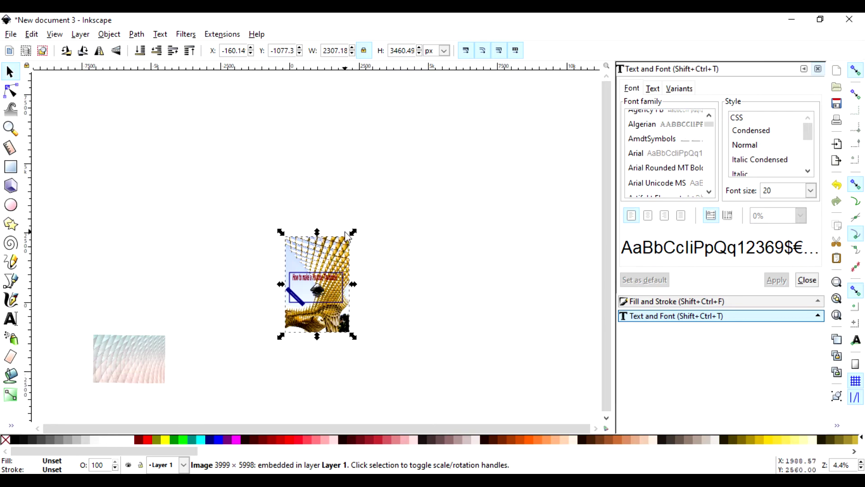
pyautogui.scroll(3, 349, 229)
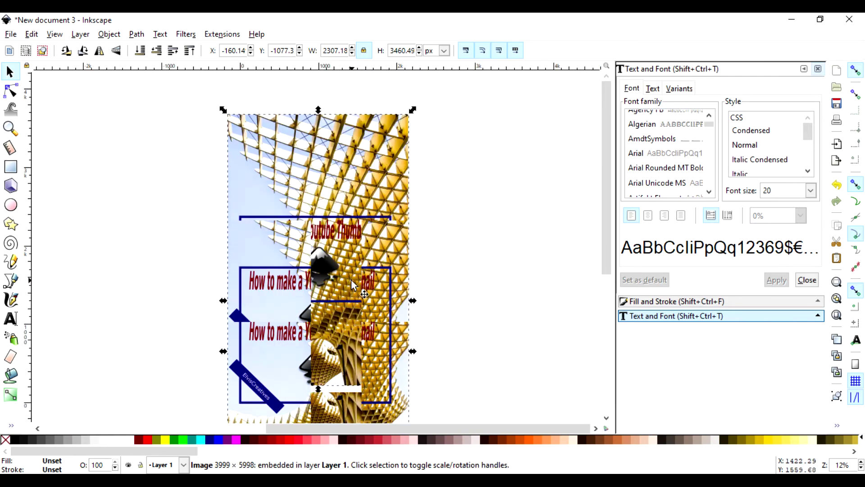
pyautogui.scroll(1, 365, 252)
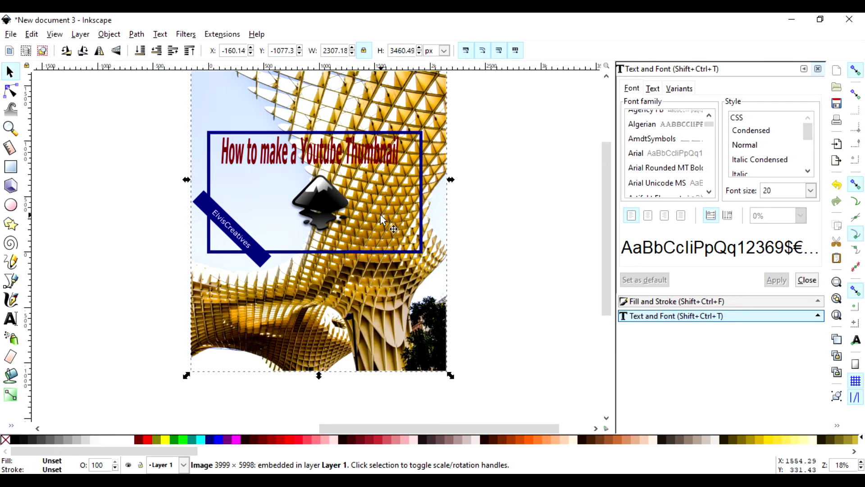
pyautogui.scroll(6, 374, 214)
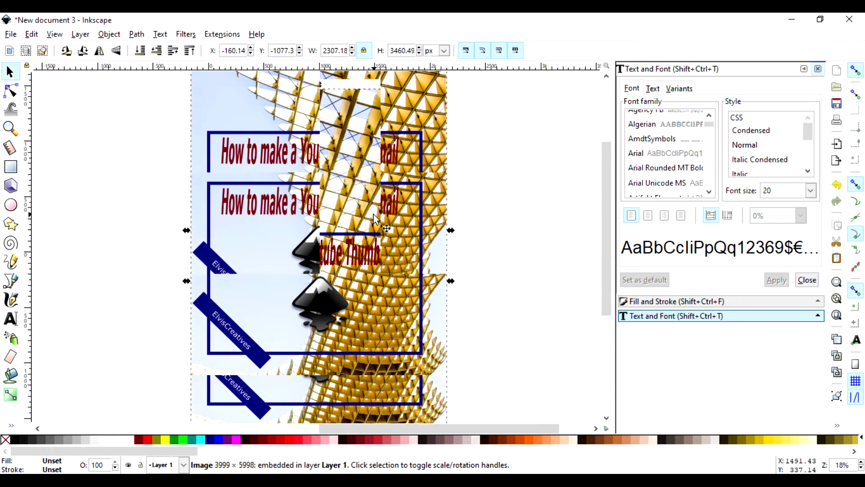
pyautogui.scroll(-6, 373, 214)
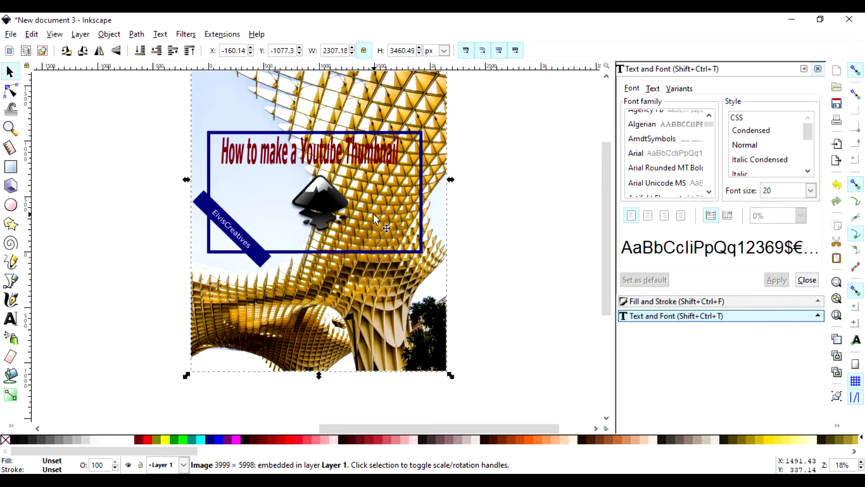
pyautogui.scroll(6, 373, 214)
pyautogui.scroll(-4, 390, 218)
pyautogui.scroll(2, 390, 218)
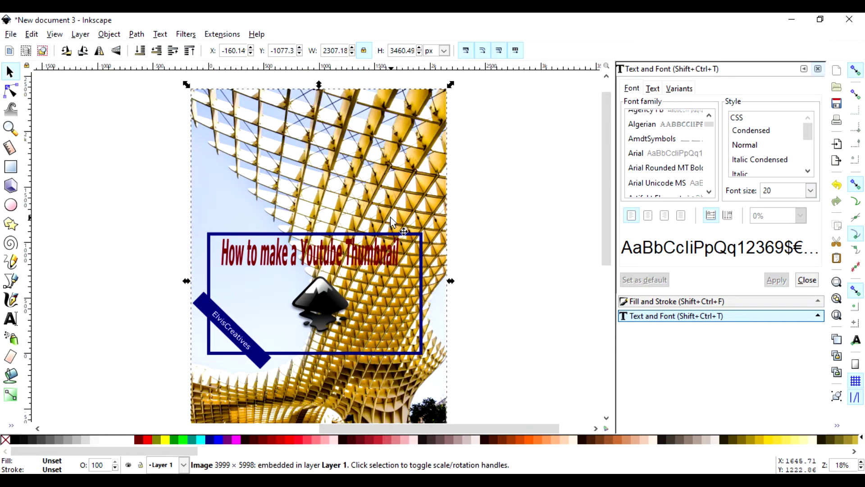
# Rotate the golden lattice photo about 75° clockwise and shift it to about X -929, Y -910 px, still covering the frame.
pyautogui.press('-')
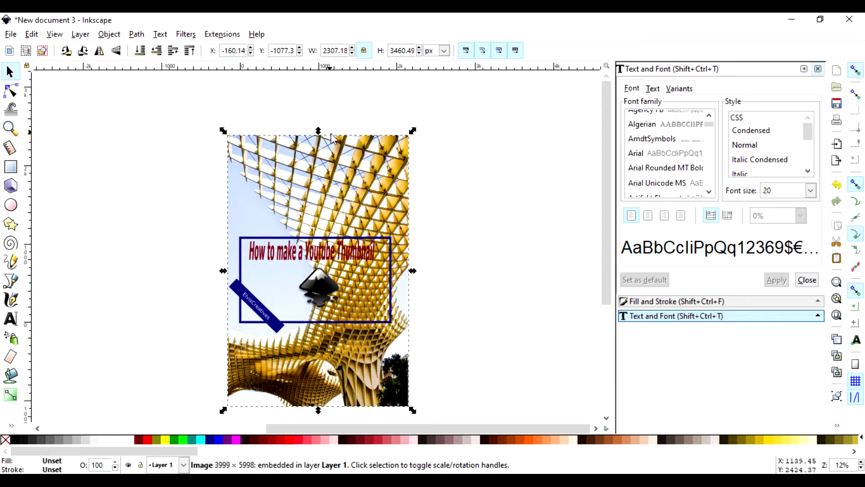
pyautogui.click(354, 132)
pyautogui.click(371, 139)
pyautogui.click(371, 139)
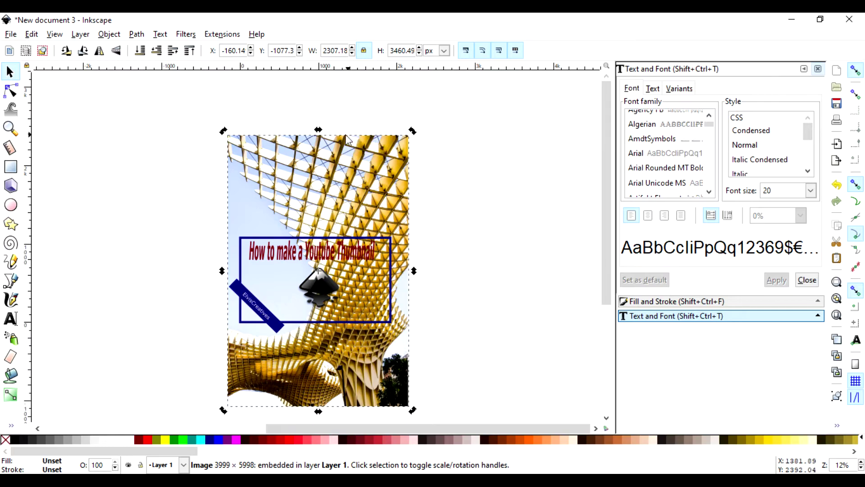
pyautogui.moveTo(413, 134); pyautogui.dragTo(479, 321)
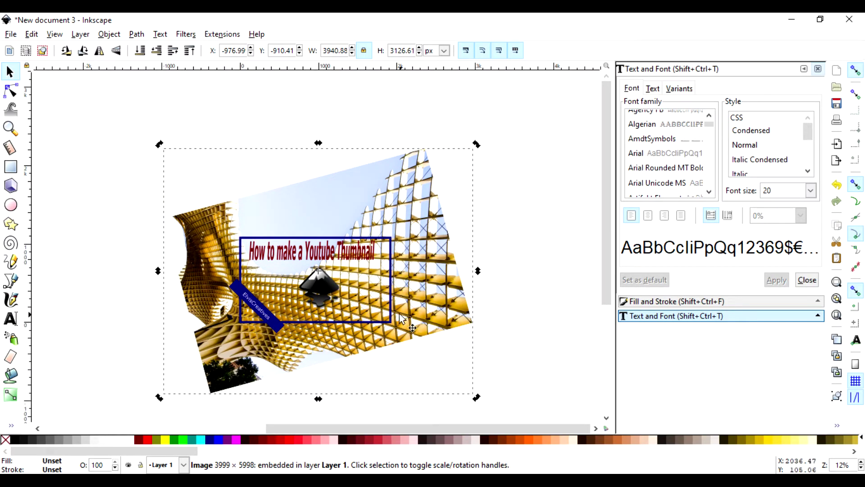
pyautogui.moveTo(401, 301)
pyautogui.mouseDown()
pyautogui.moveTo(425, 294)
pyautogui.moveTo(437, 303)
pyautogui.moveTo(407, 301)
pyautogui.mouseUp()
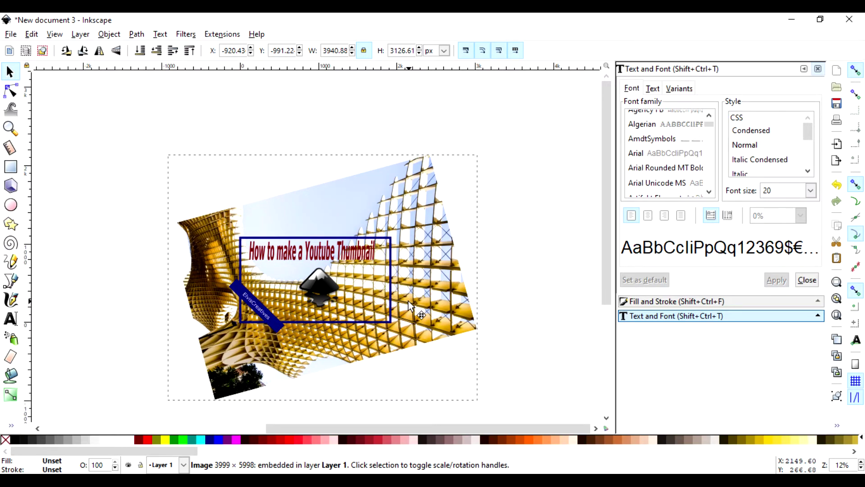
pyautogui.moveTo(408, 301)
pyautogui.mouseDown()
pyautogui.moveTo(408, 326)
pyautogui.moveTo(408, 301)
pyautogui.mouseUp()
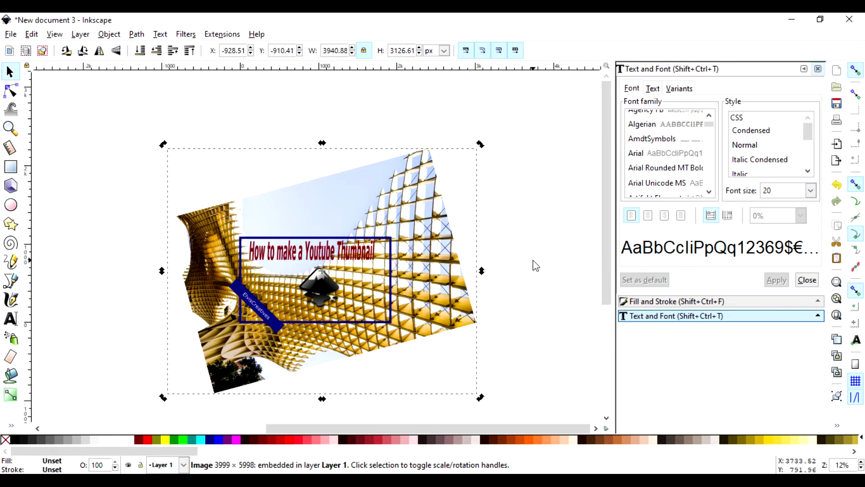
pyautogui.click(534, 264)
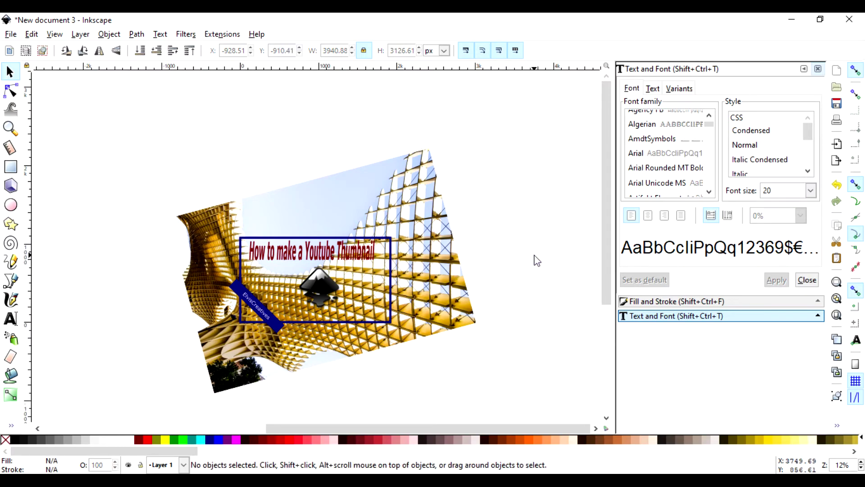
# Give the golden lattice photo a flat black fill and reduce its opacity to 83.9%.
pyautogui.press('+')
pyautogui.press('+')
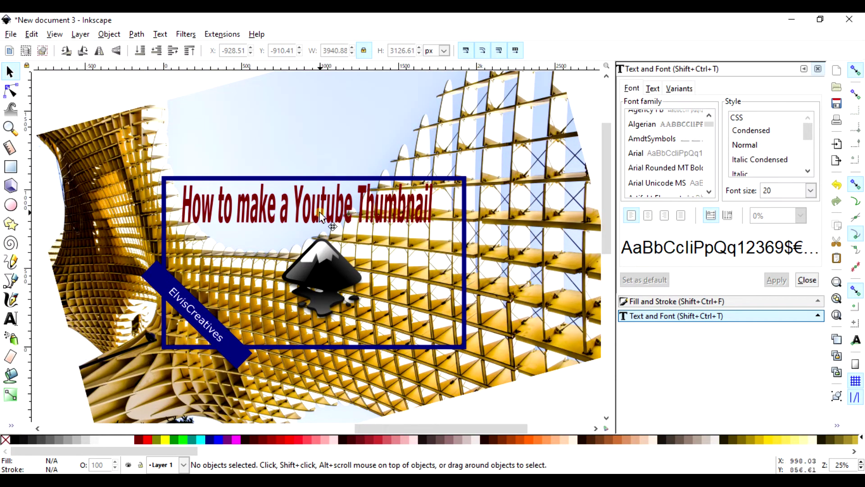
pyautogui.click(321, 218)
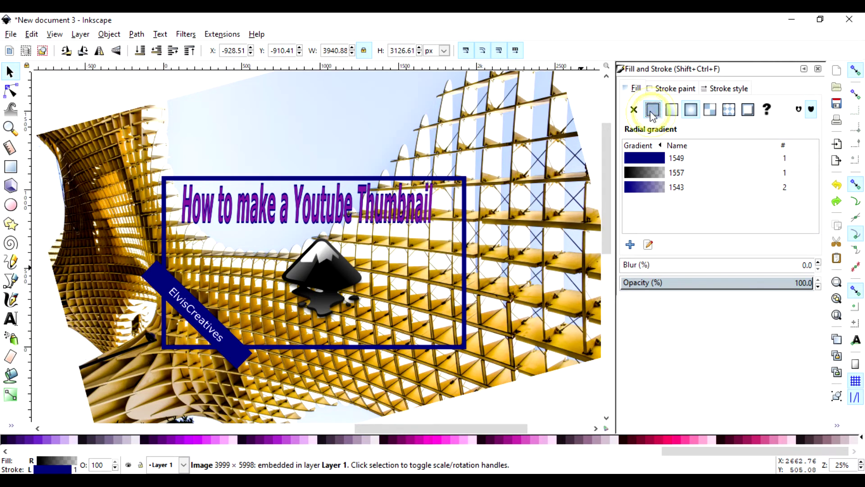
pyautogui.click(653, 109)
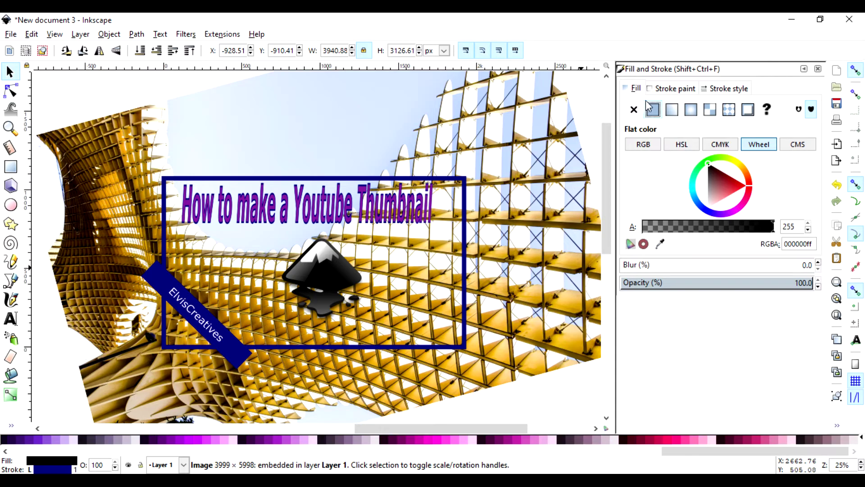
pyautogui.click(758, 286)
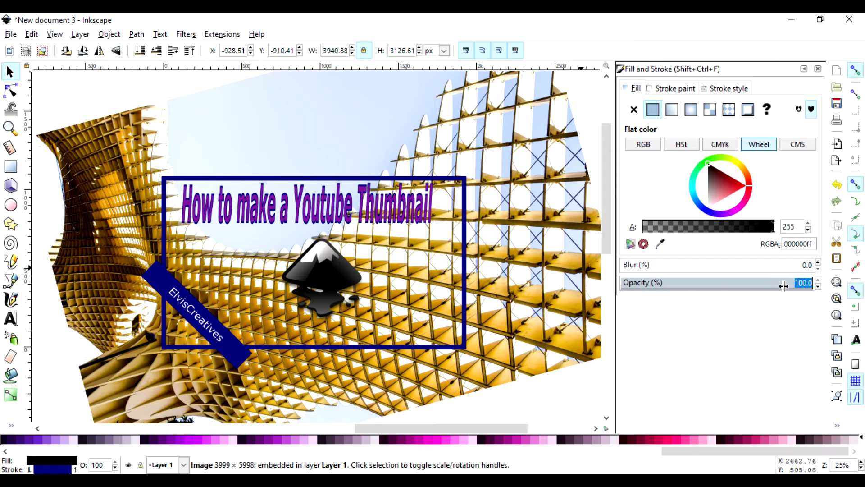
pyautogui.click(711, 283)
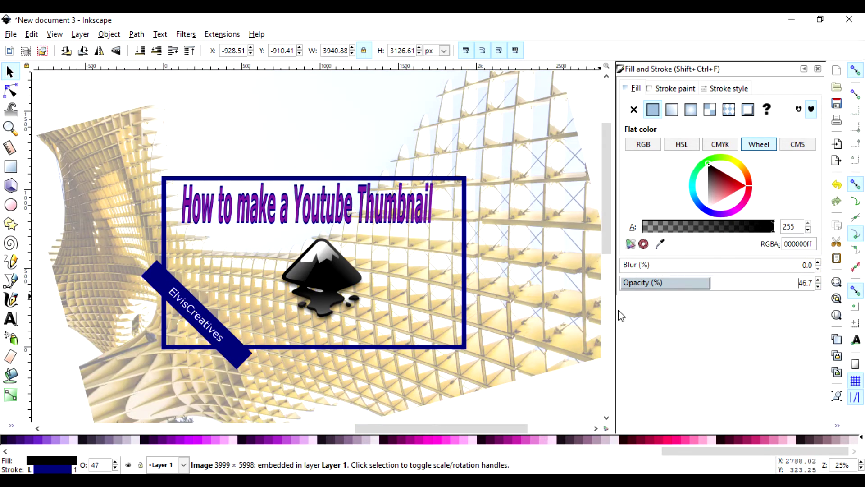
pyautogui.click(739, 286)
pyautogui.click(755, 283)
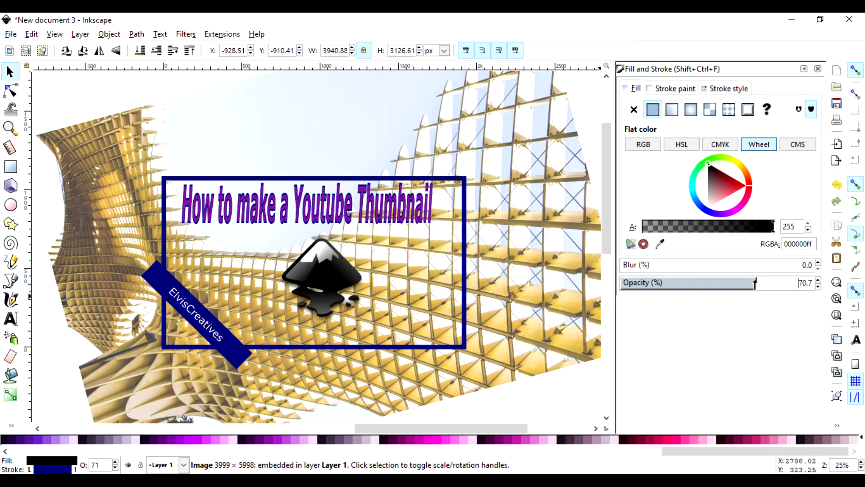
pyautogui.click(781, 282)
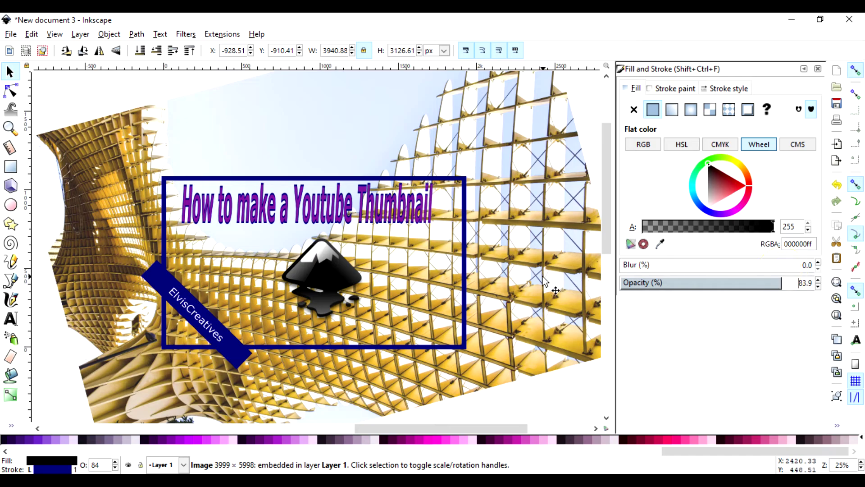
# Recolour the title text's fill to bright magenta and hide the open dialogs.
pyautogui.scroll(-2, 544, 281)
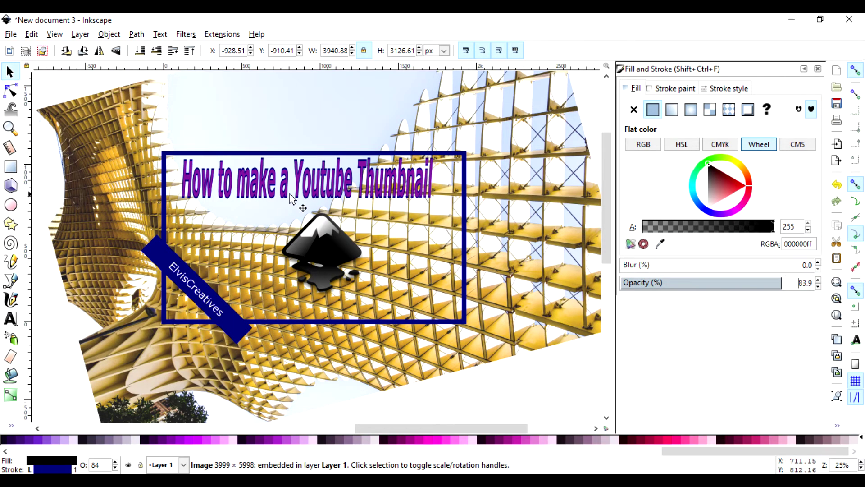
pyautogui.click(304, 178)
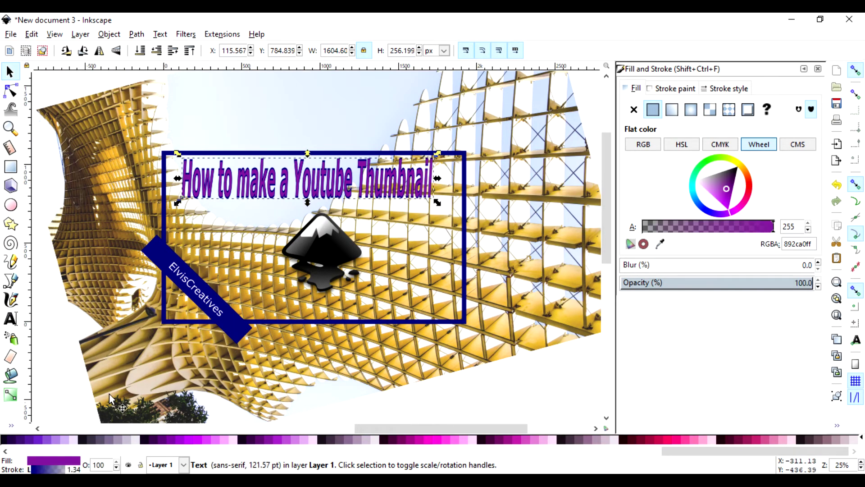
pyautogui.click(182, 440)
pyautogui.press('F12')
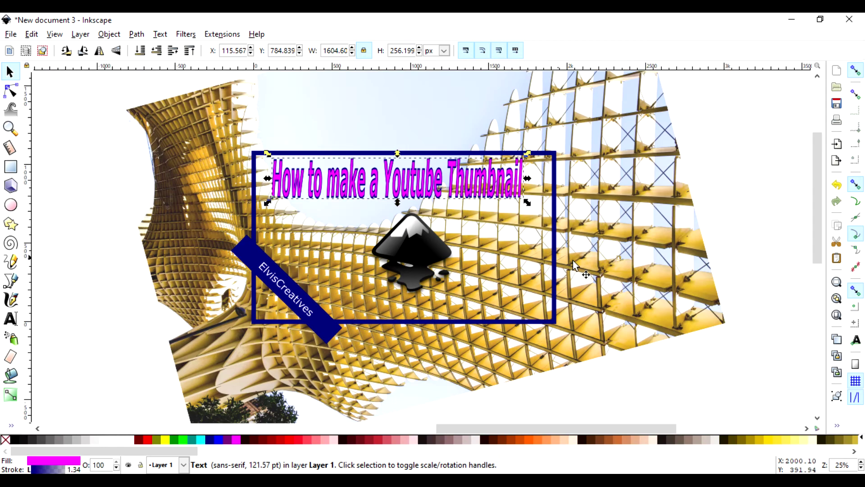
# Centre the logo on the navy frame along both the vertical and horizontal axes, aligned relative to First selected.
pyautogui.click(634, 301)
pyautogui.moveTo(408, 260); pyautogui.dragTo(388, 247)
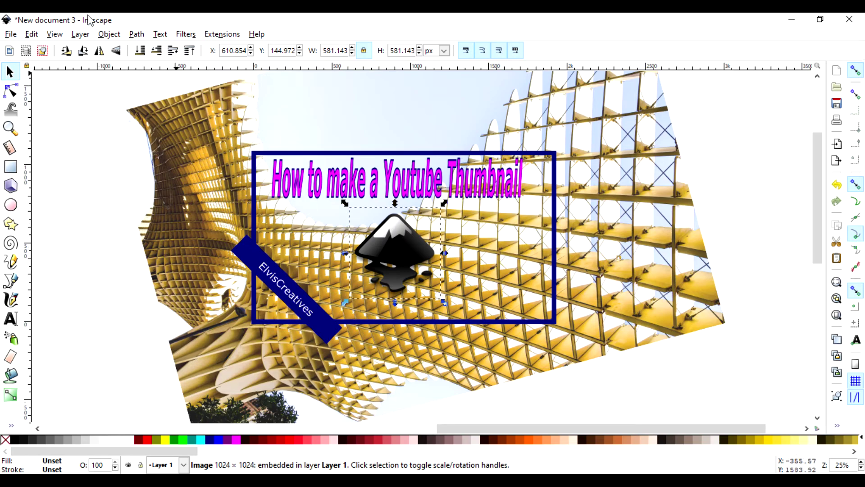
pyautogui.click(109, 34)
pyautogui.click(131, 395)
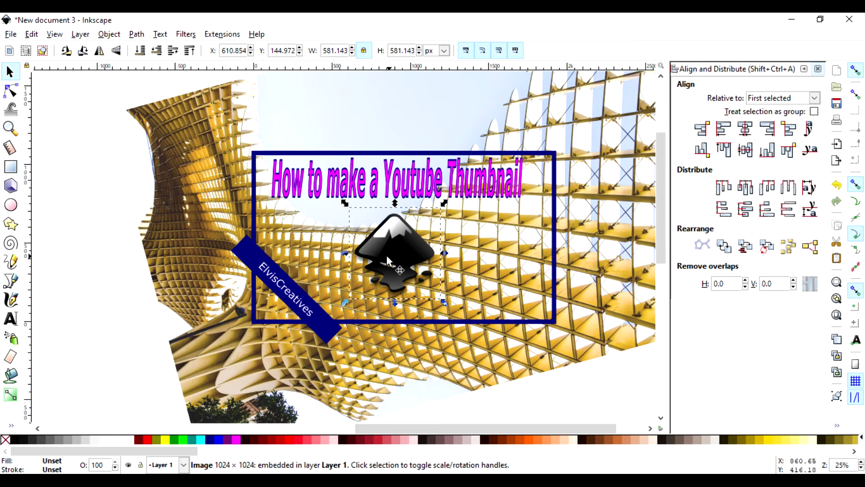
pyautogui.click(414, 151)
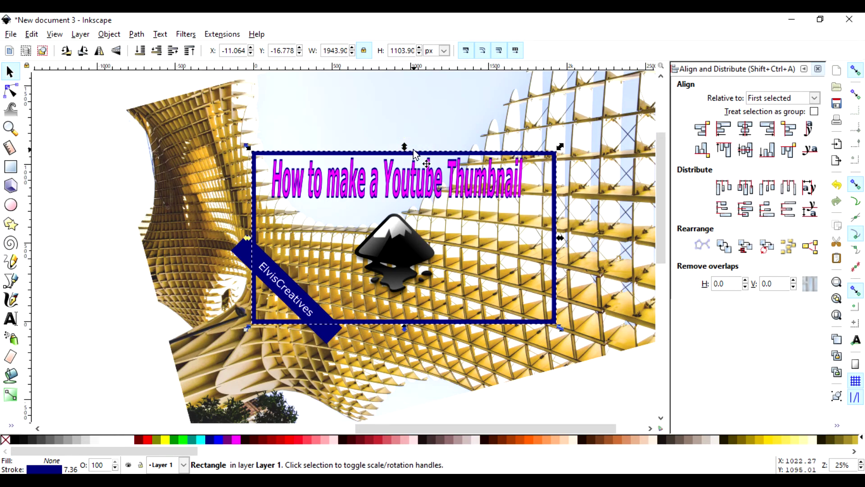
pyautogui.keyDown('shift'); pyautogui.click(405, 239); pyautogui.keyUp('shift')
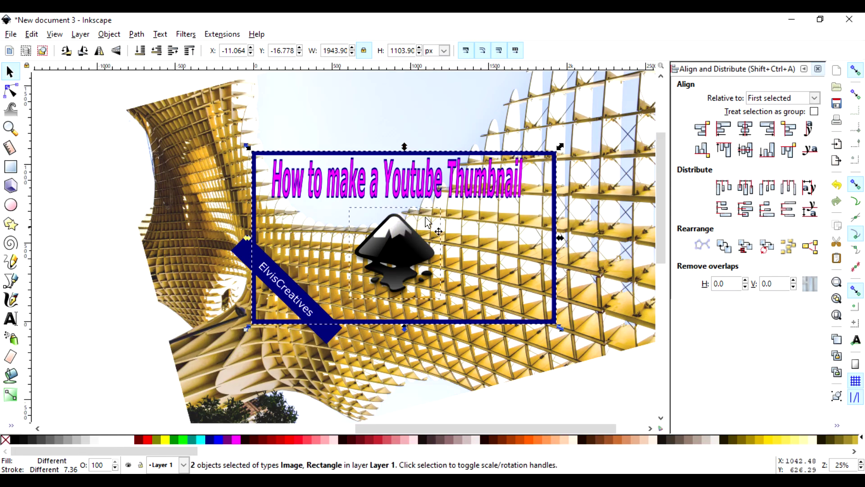
pyautogui.click(745, 129)
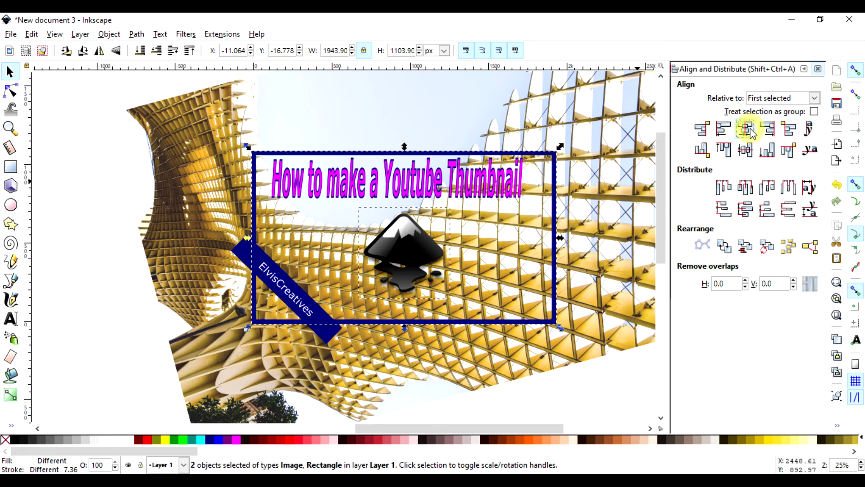
pyautogui.click(745, 151)
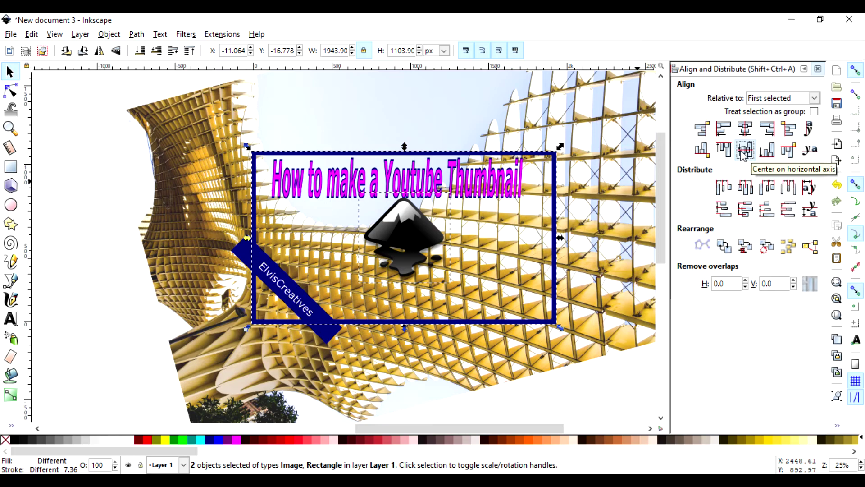
# Move the logo slightly down from the frame's centre, clear of the title text.
pyautogui.click(407, 99)
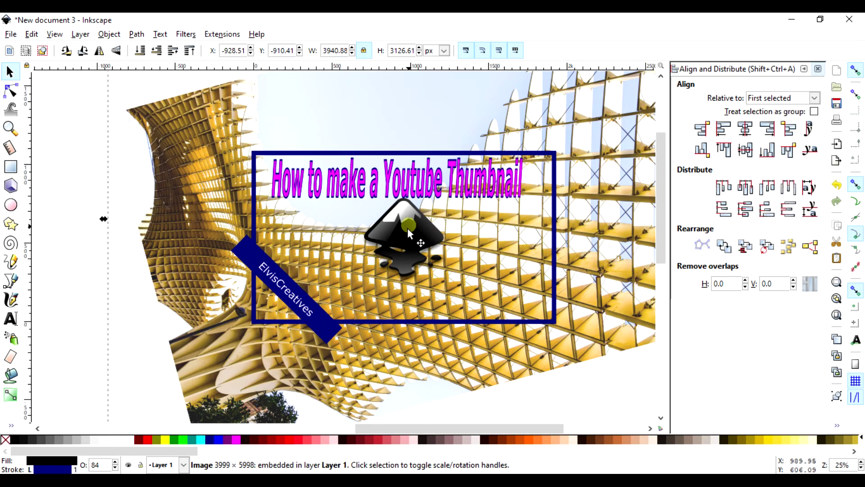
pyautogui.click(408, 228)
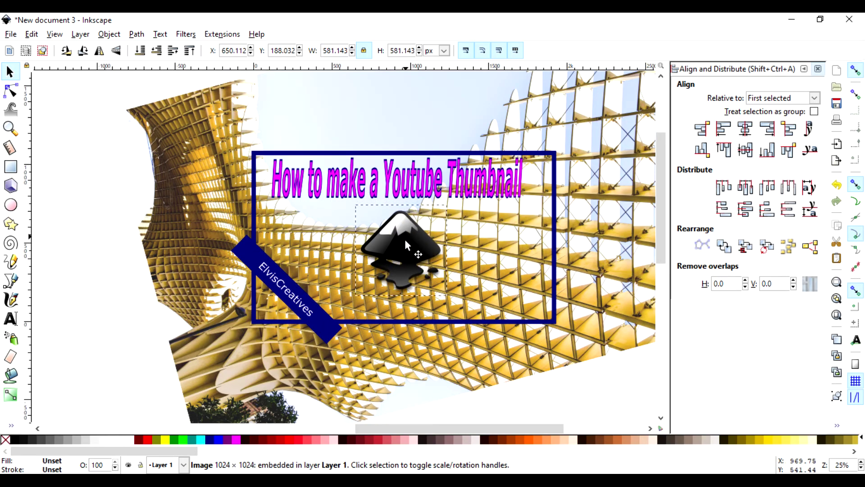
pyautogui.click(443, 109)
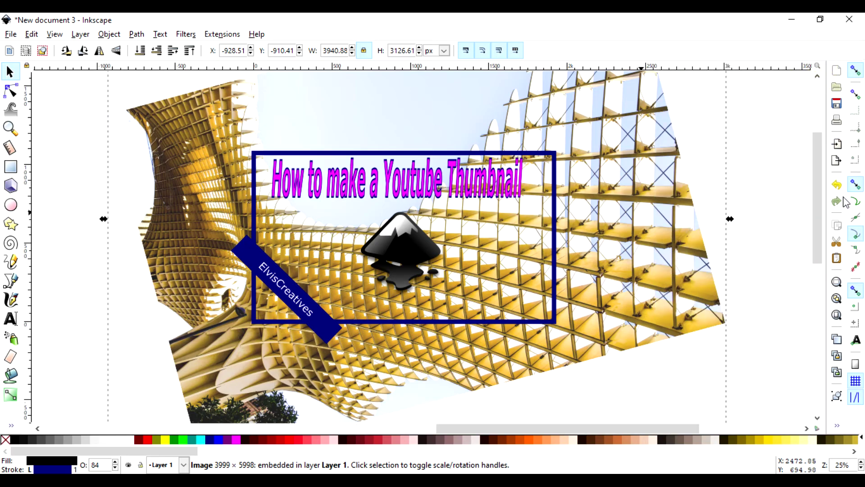
# Prepare a PNG export of the navy frame's selection area with an image width of 1920 pixels.
pyautogui.click(836, 165)
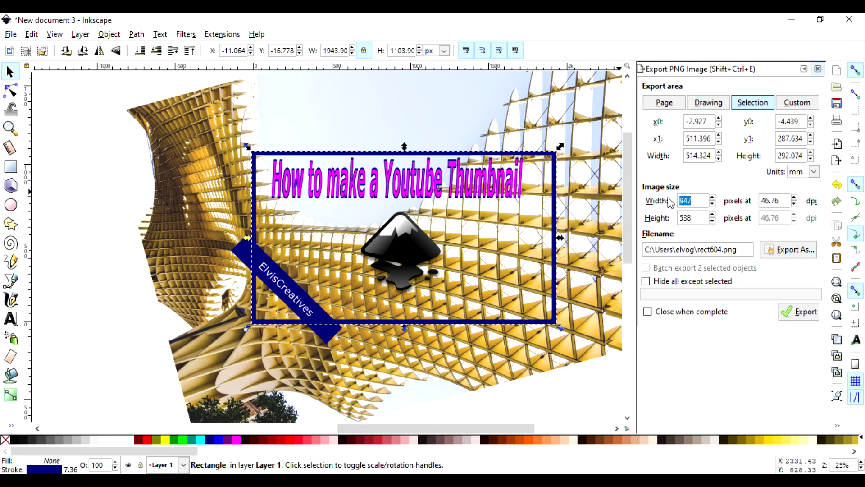
pyautogui.write('1920')
pyautogui.click(701, 214)
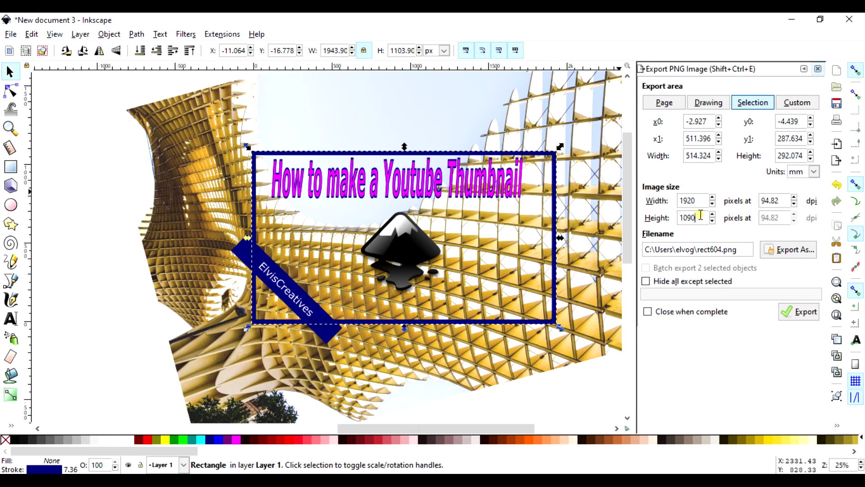